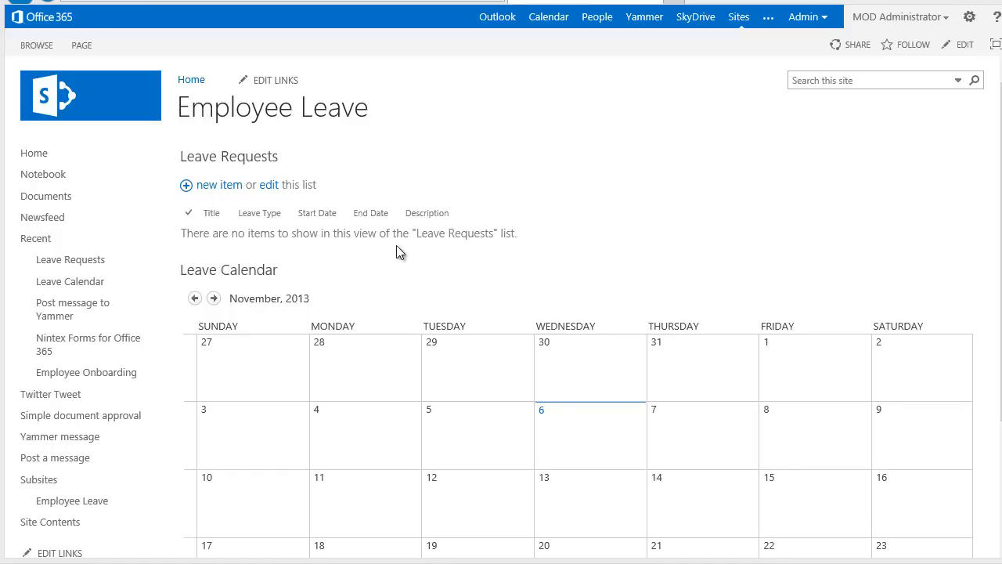
- Open the Leave Requests list and start a new Nintex workflow for it
click(256, 159)
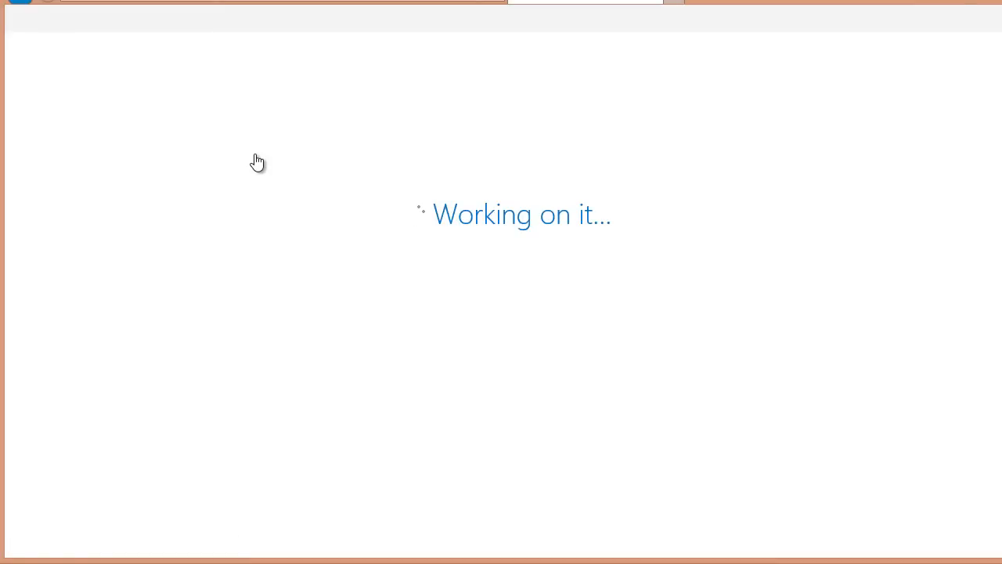
click(124, 48)
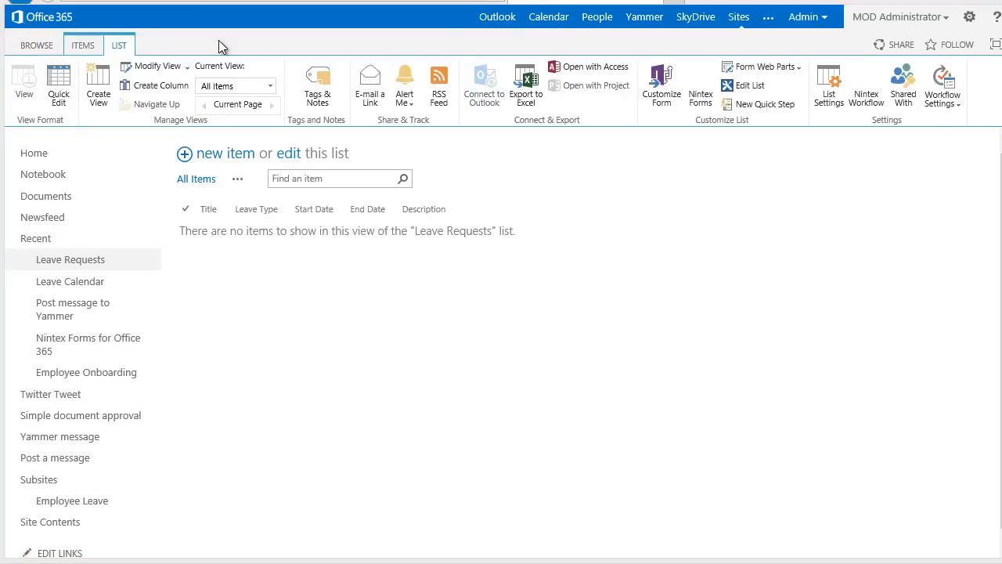
click(864, 88)
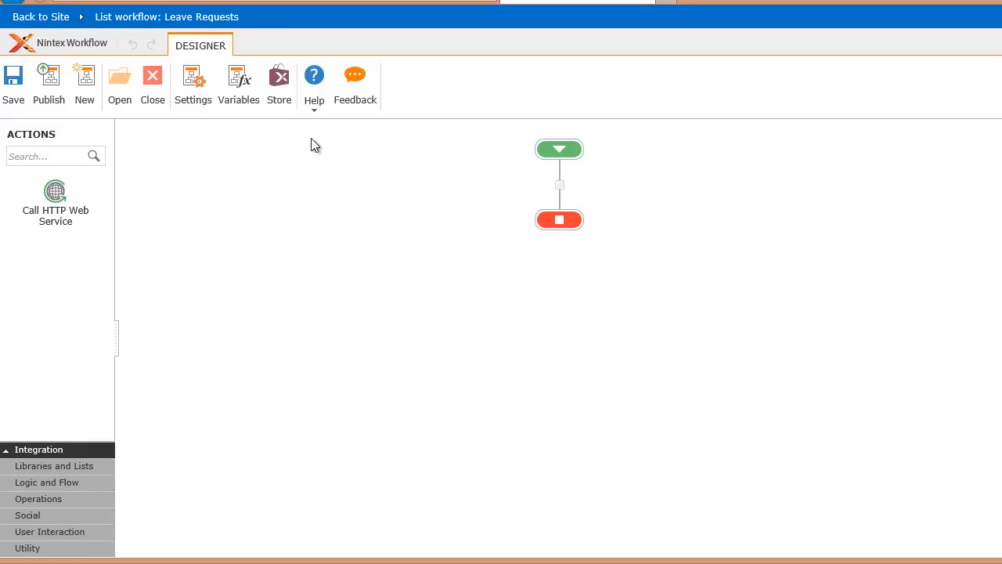
- Create a workflow variable named "Task outcome" of type Integer and save it
click(243, 100)
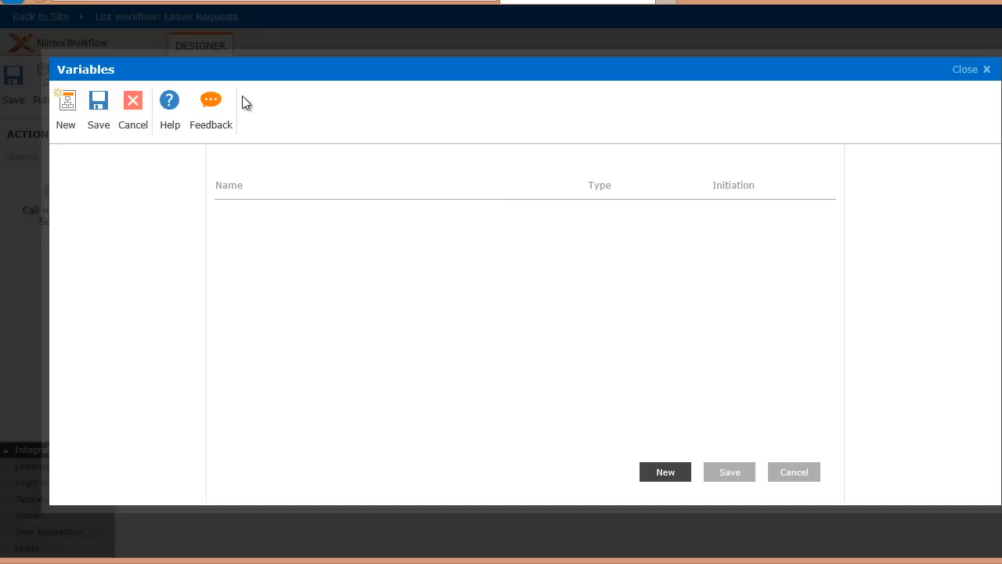
click(68, 108)
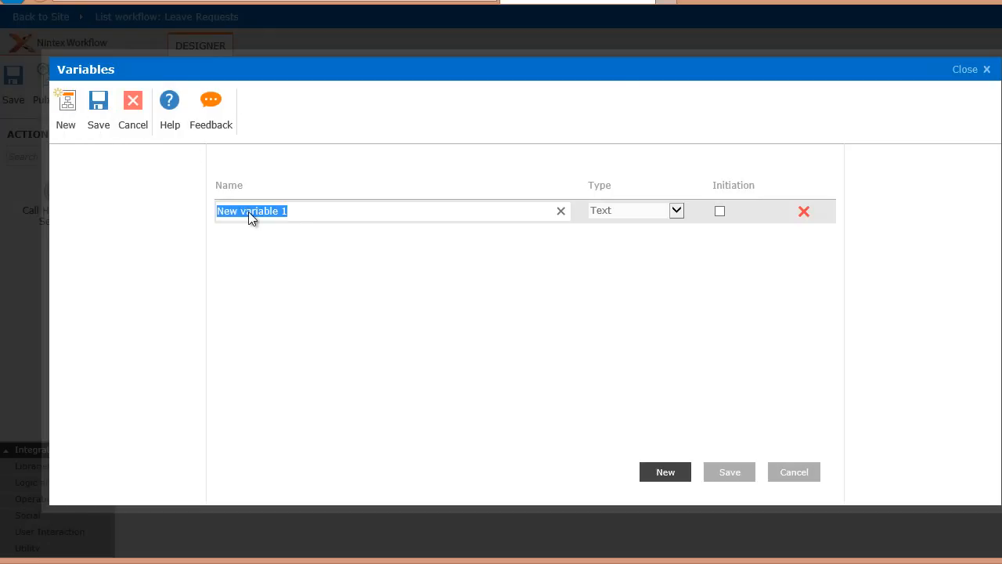
text(Task outcome)
click(677, 212)
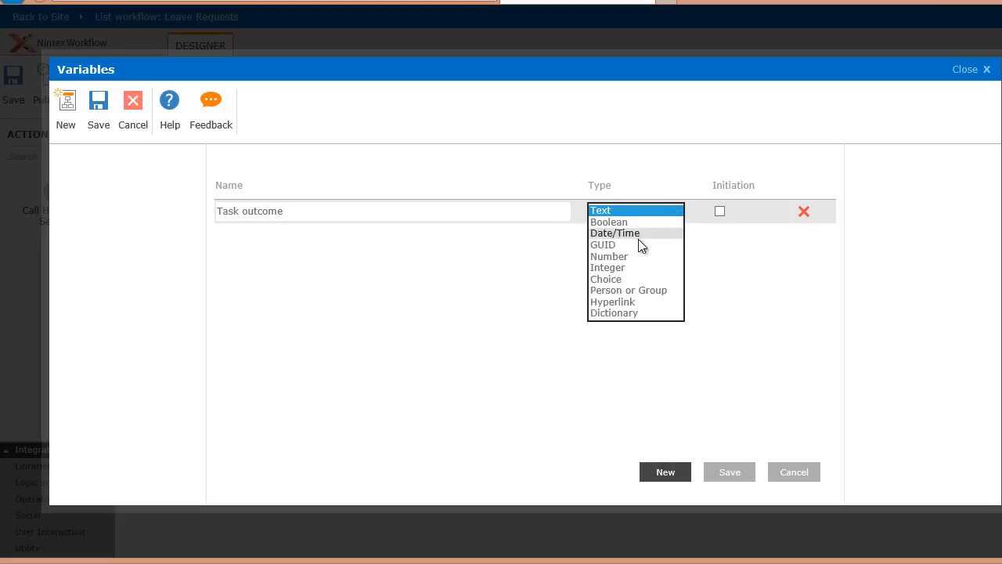
click(632, 269)
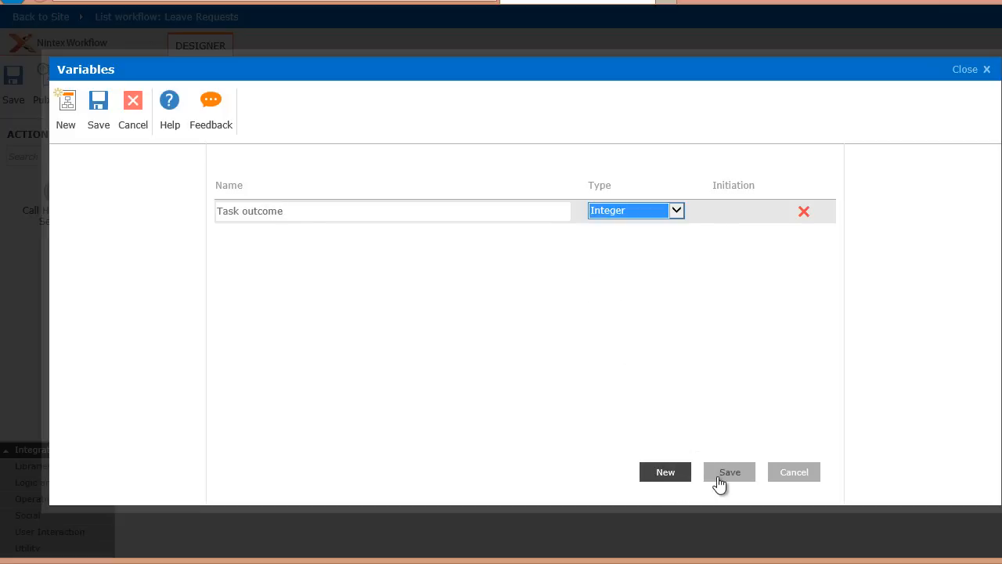
click(722, 478)
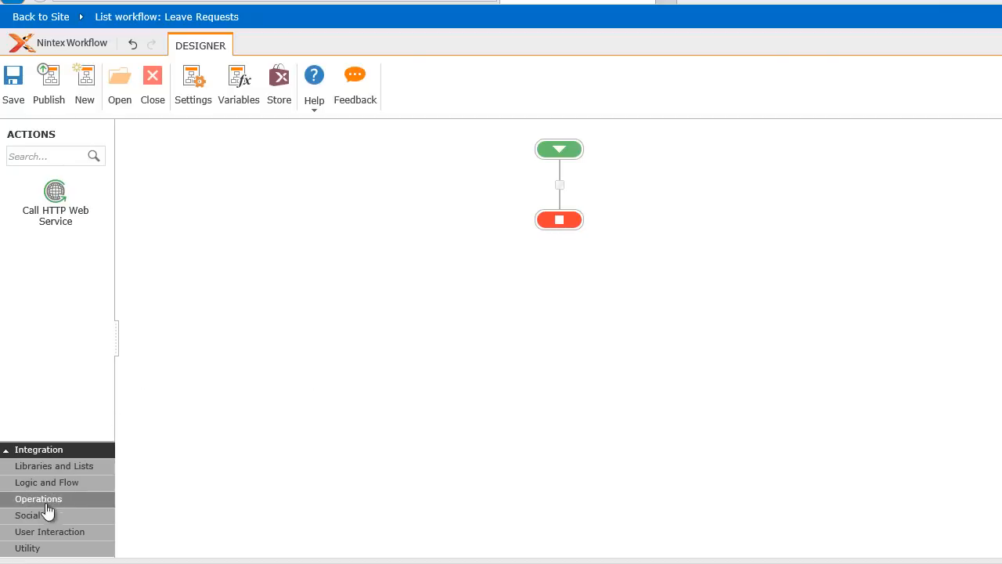
- Add a Send an Email action between the workflow's start and end, and open its configuration
click(45, 532)
drag(72, 252, 560, 187)
double_click(559, 224)
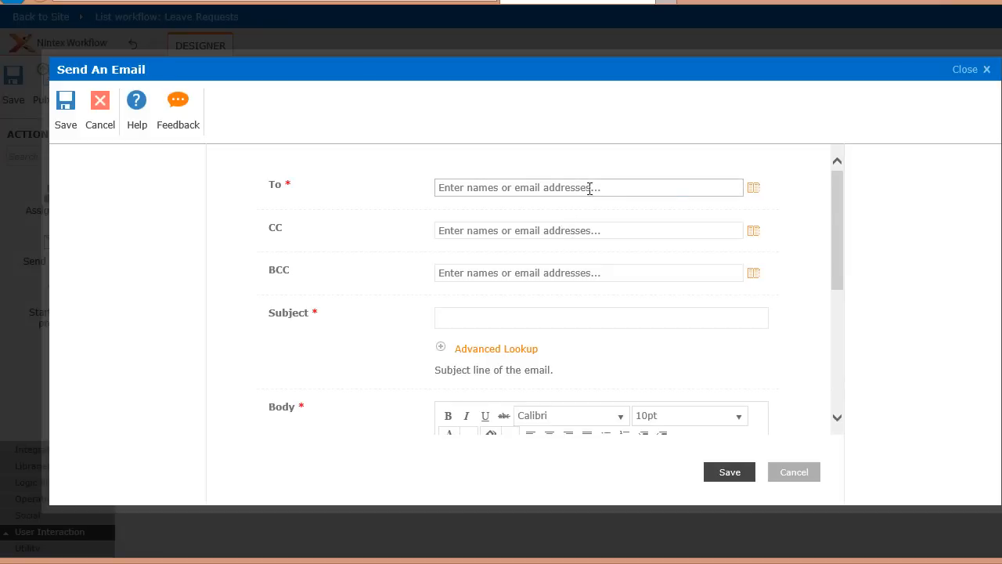
- Set the email's To recipient to the Initiator from the Workflow Context
click(753, 189)
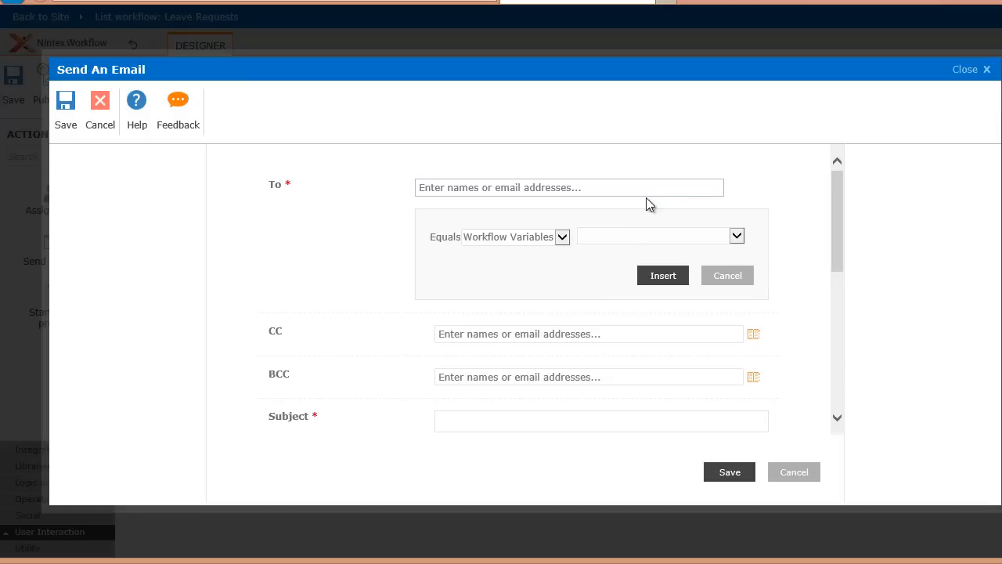
click(562, 237)
click(544, 259)
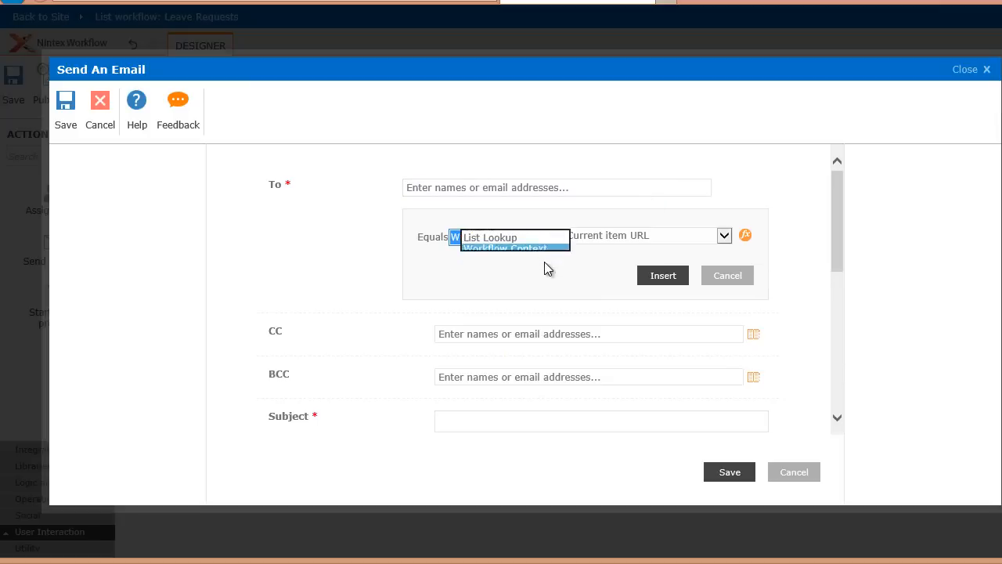
click(629, 236)
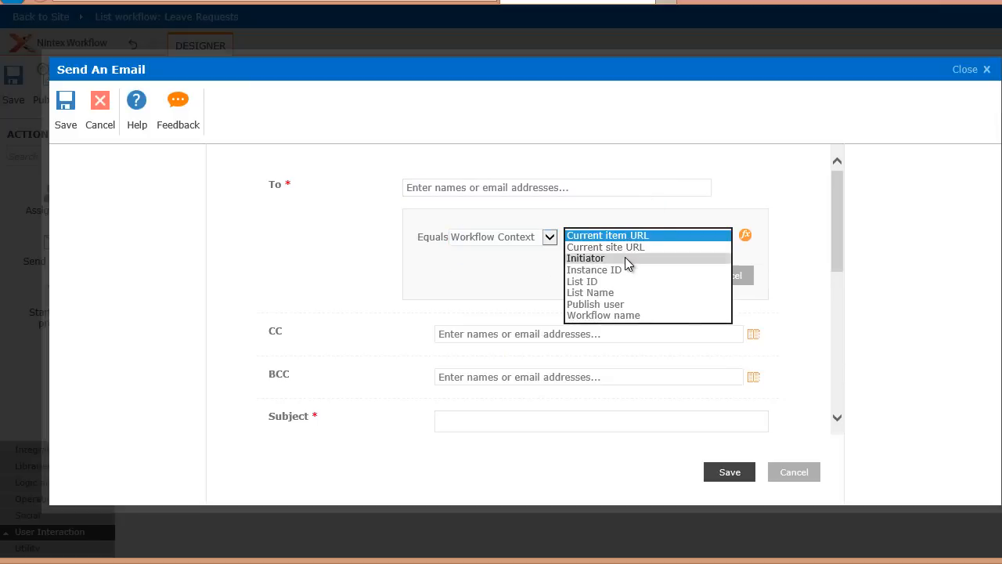
click(624, 257)
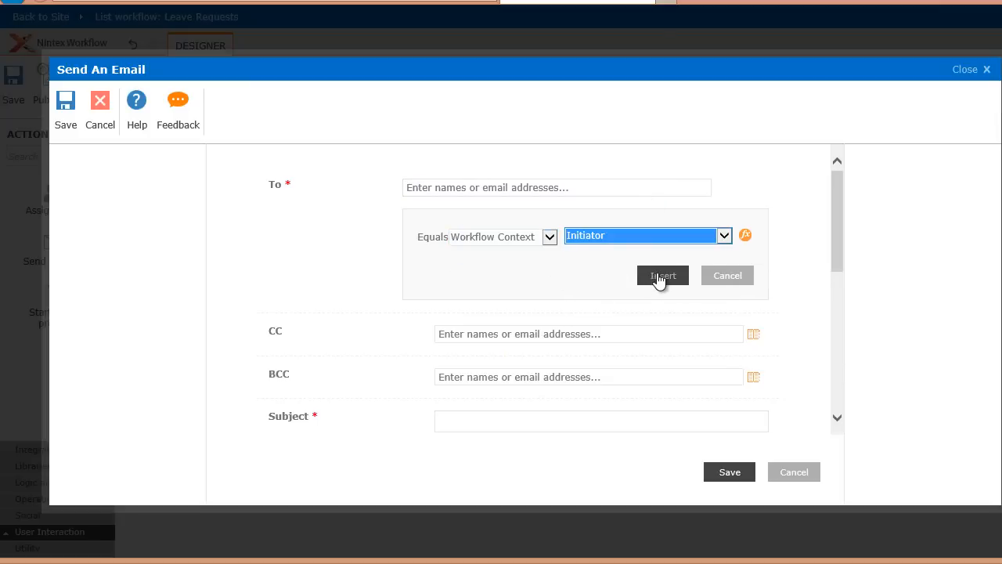
click(660, 277)
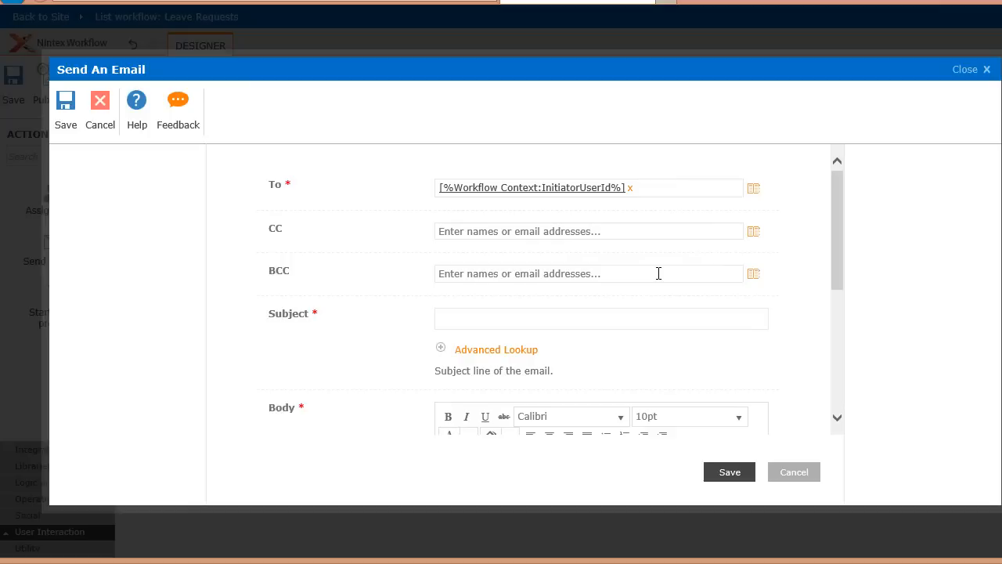
- Enter the email subject "Your {Current Item:Leave Type} request has been received", inserting Leave Type as an item property reference
click(526, 314)
text(Your)
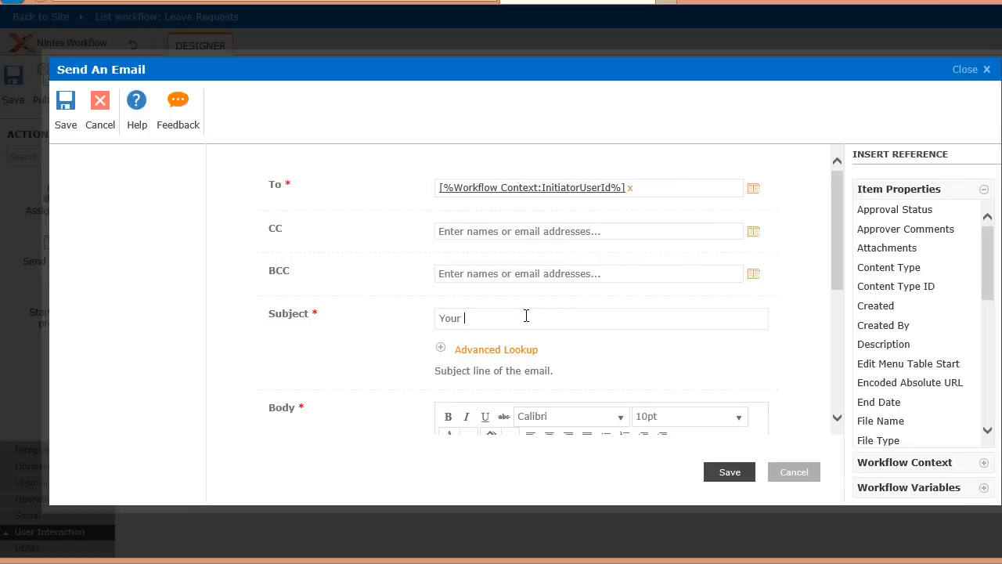
drag(991, 259, 990, 340)
click(900, 272)
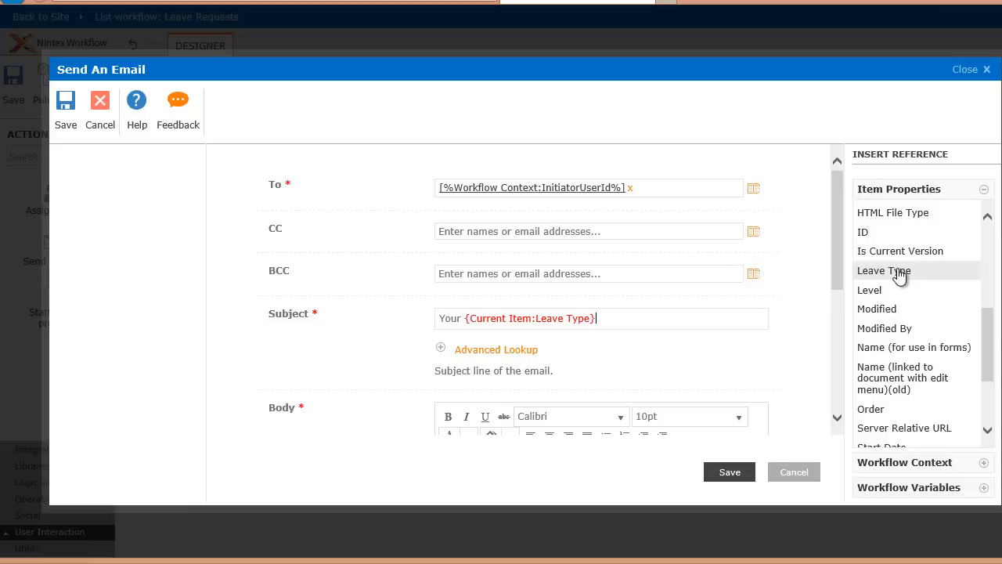
text(request has been received)
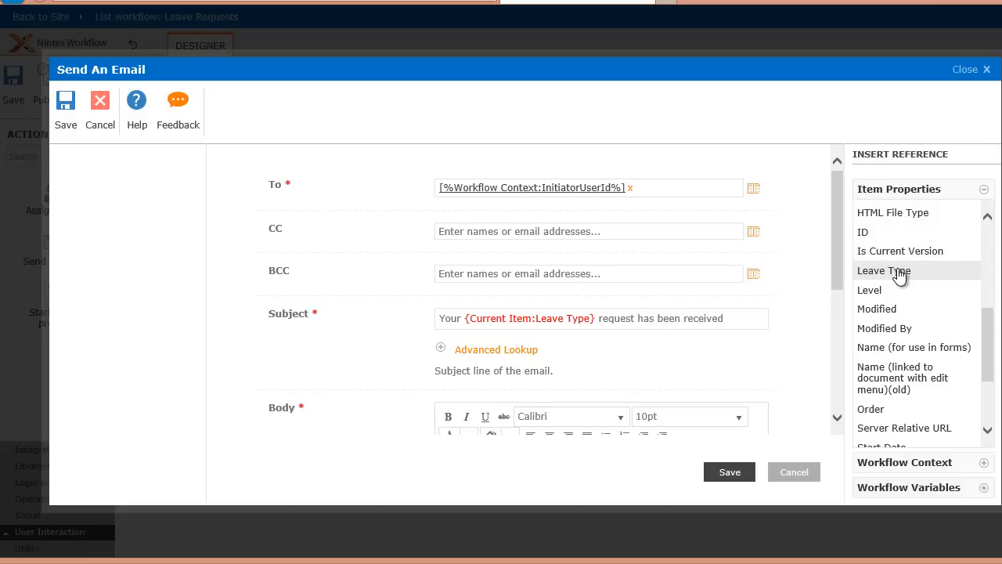
- Begin the email body with "Hi," and a new paragraph reading "Your" followed by the Leave Type item property reference
scroll(899, 275, up, 5)
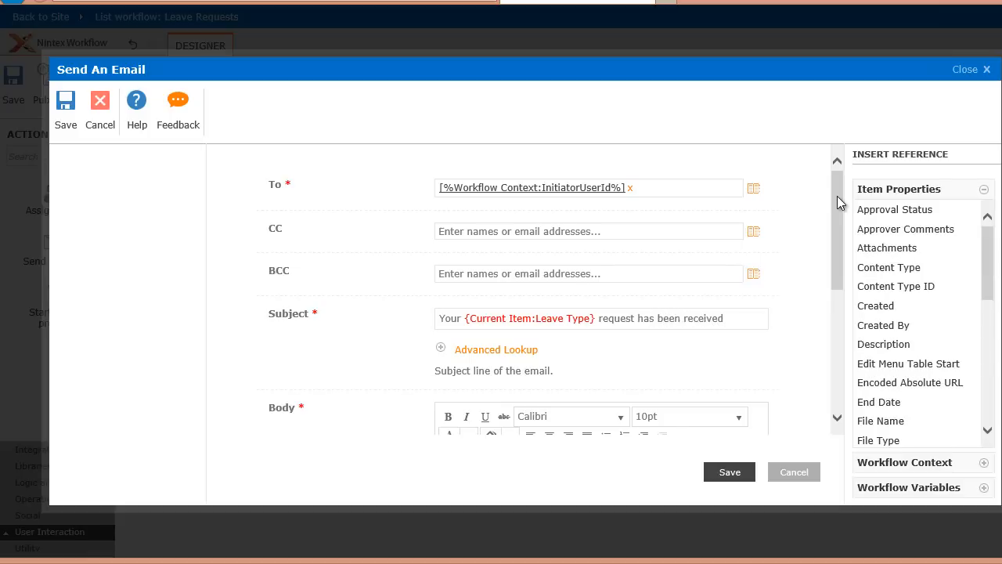
drag(837, 195, 835, 271)
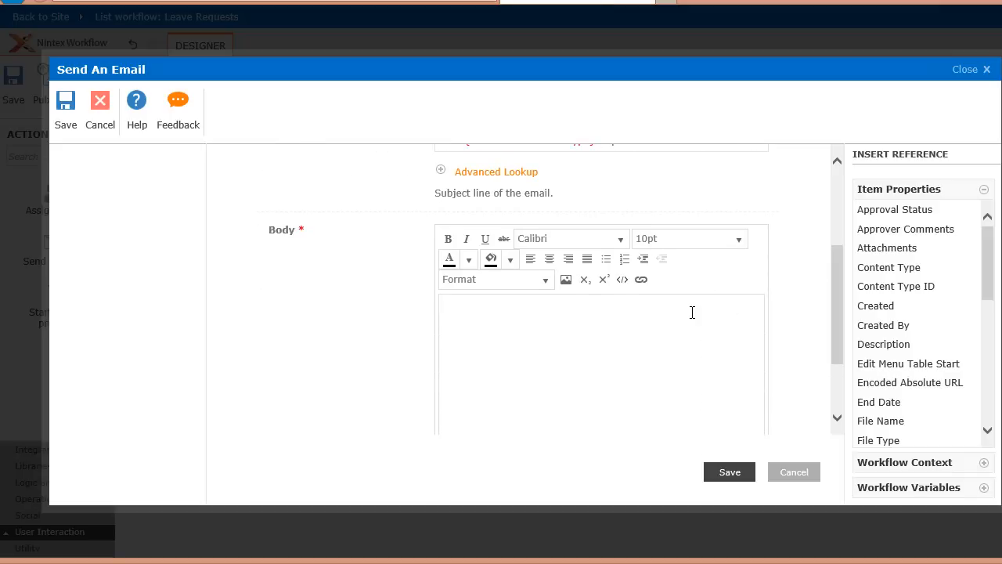
text(Hi,)
key(Return)
text(Your)
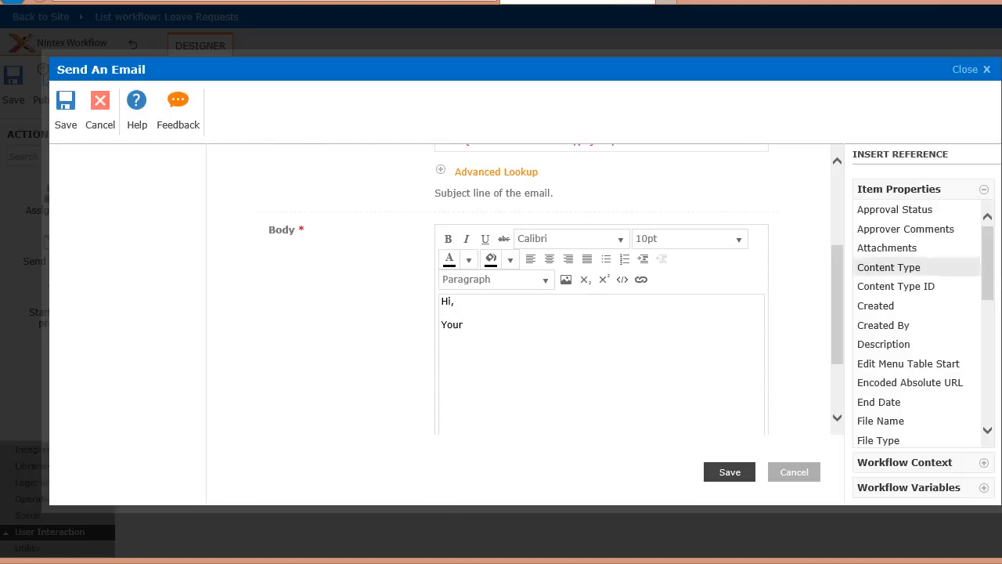
drag(987, 262, 978, 362)
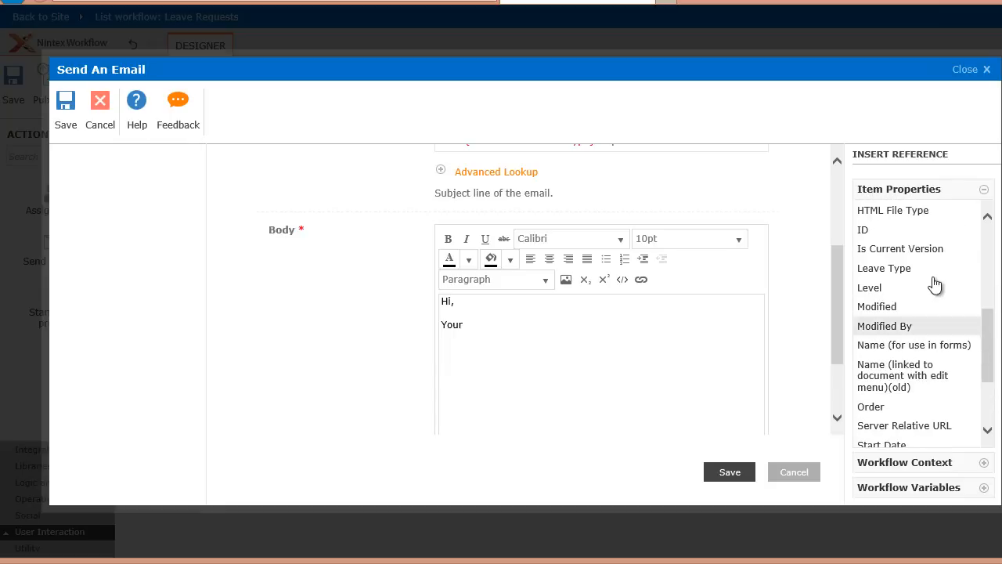
click(926, 275)
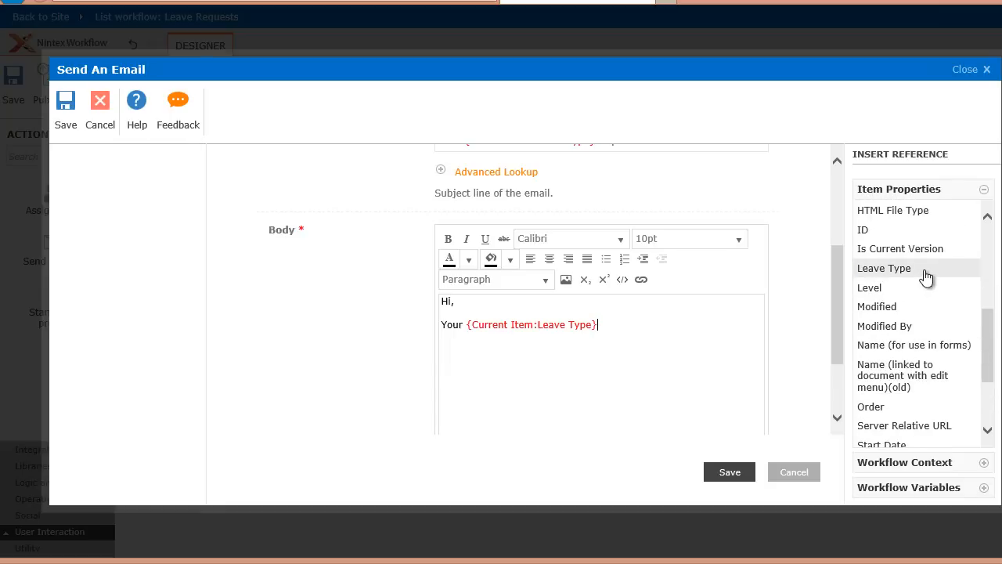
- Continue the body sentence with "request starting on the {Current Item:Start Date} until the {Current Item:End Date}", using item property references for both dates
text(request starting on the)
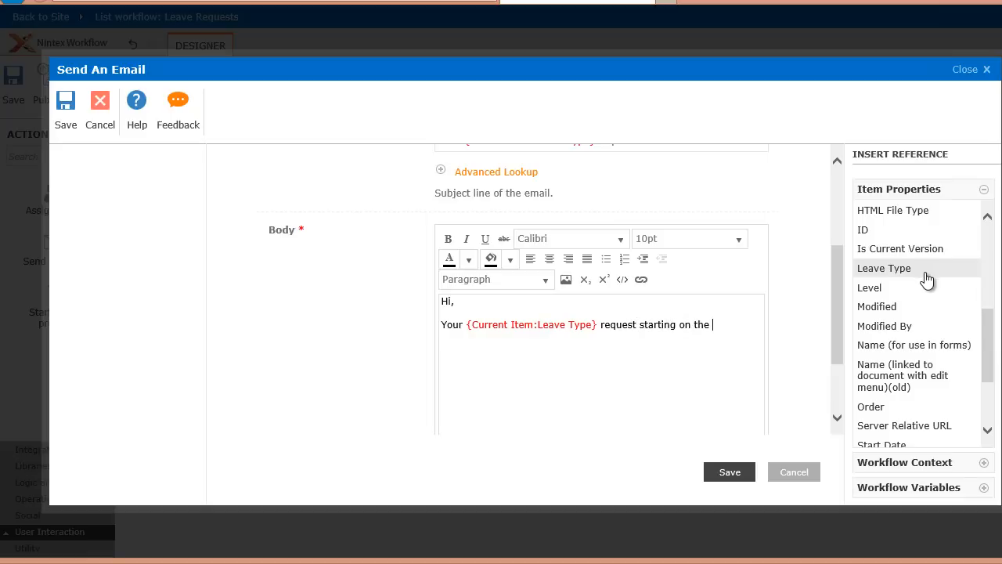
drag(994, 347, 993, 359)
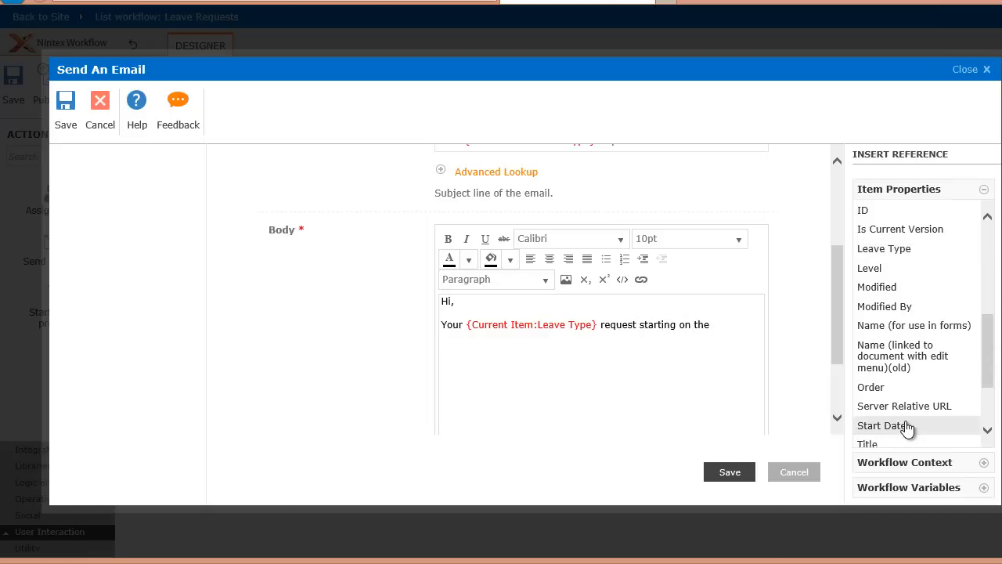
click(884, 425)
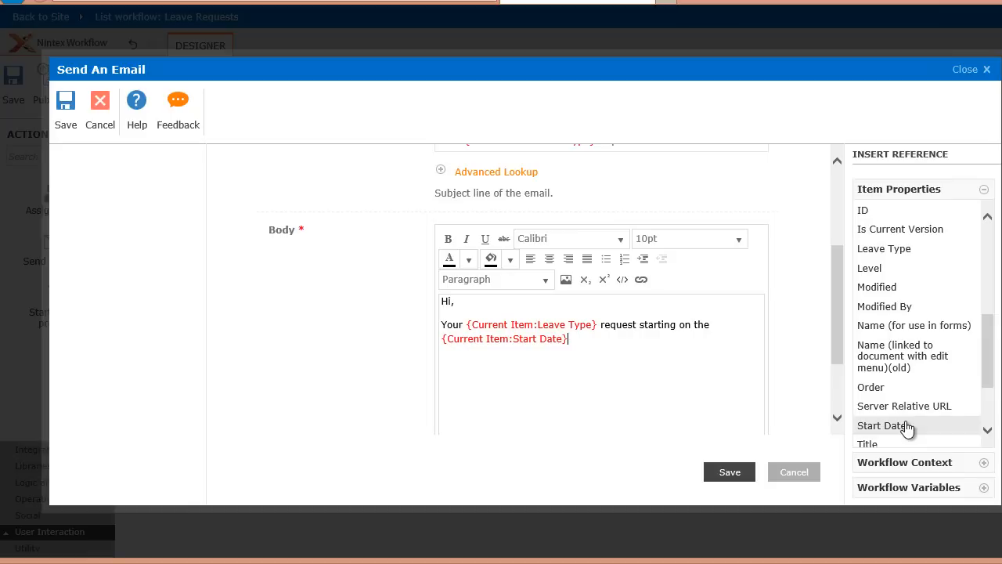
text(until the)
drag(986, 372, 988, 305)
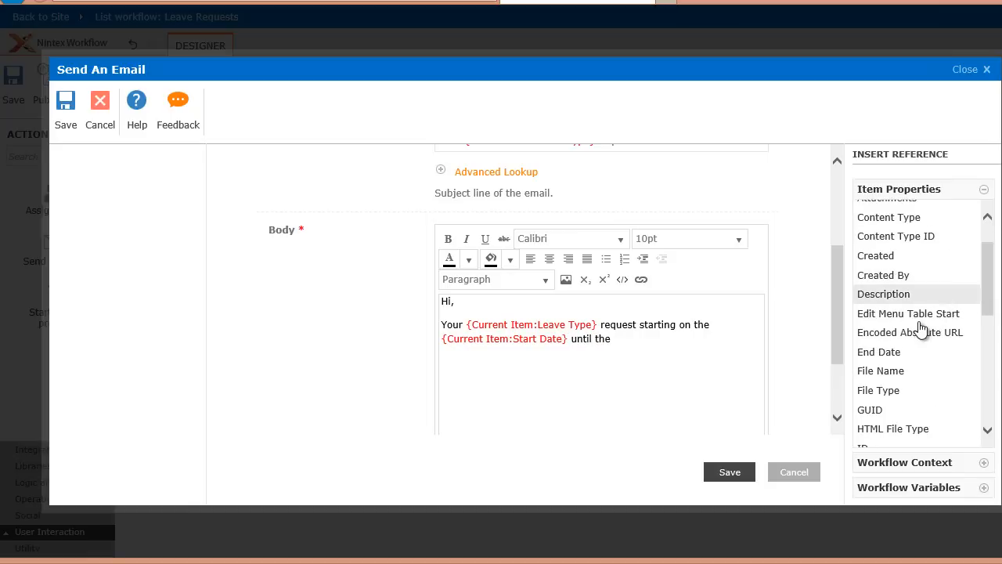
click(902, 360)
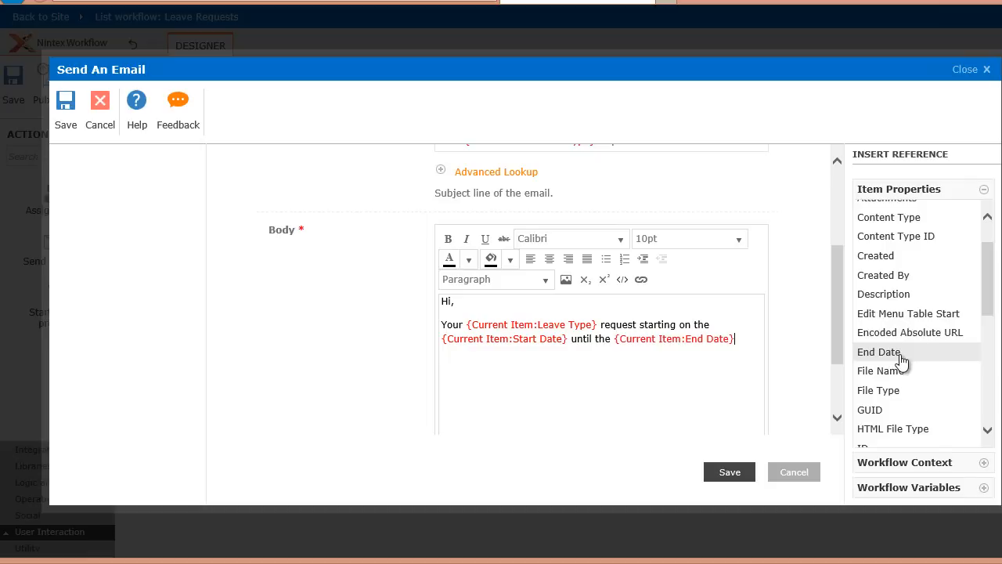
- Finish the body with "has been received and has been forwarded to your manager approval." and save the email action
text(has been received and has )
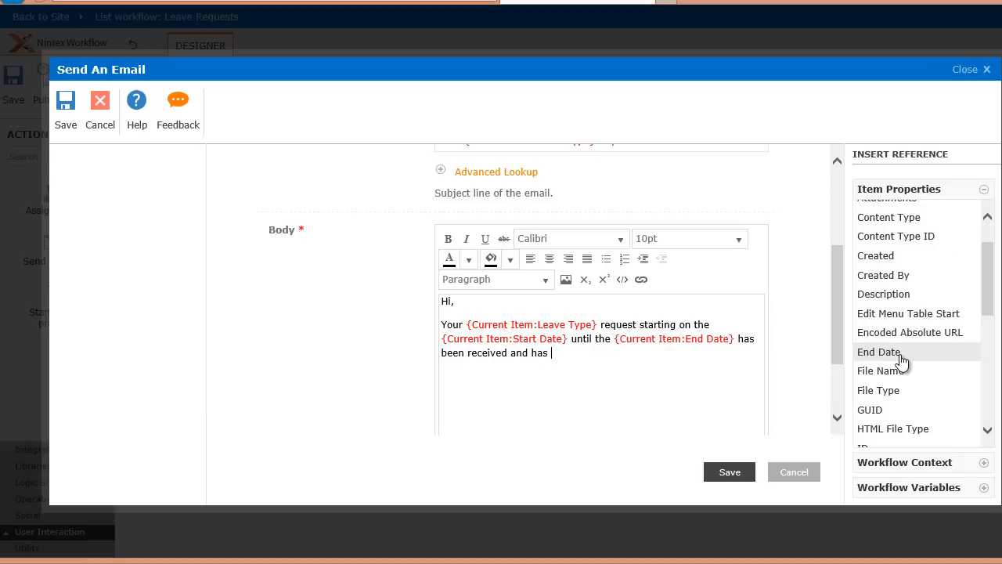
text(been forwarded to you)
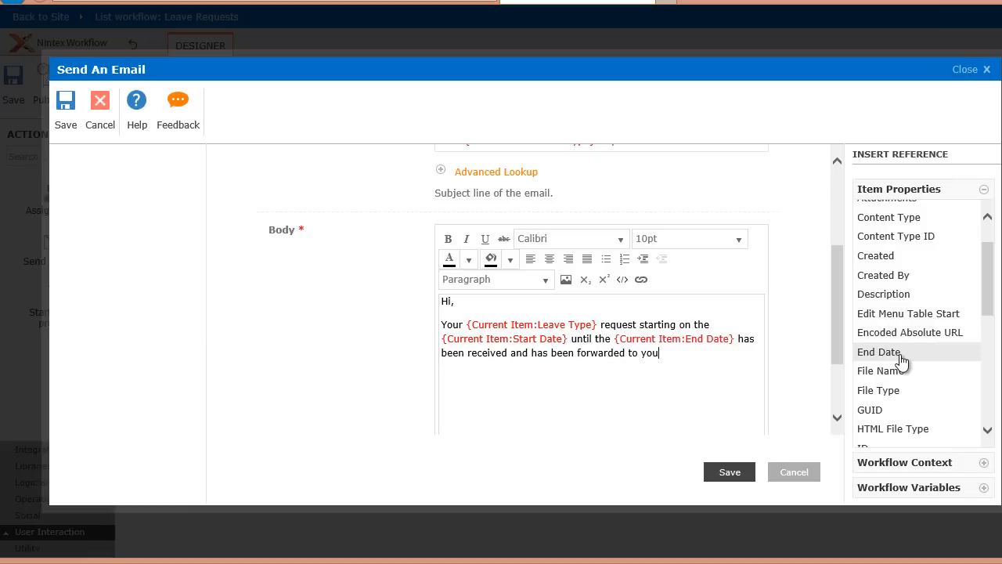
text(r manager approval.)
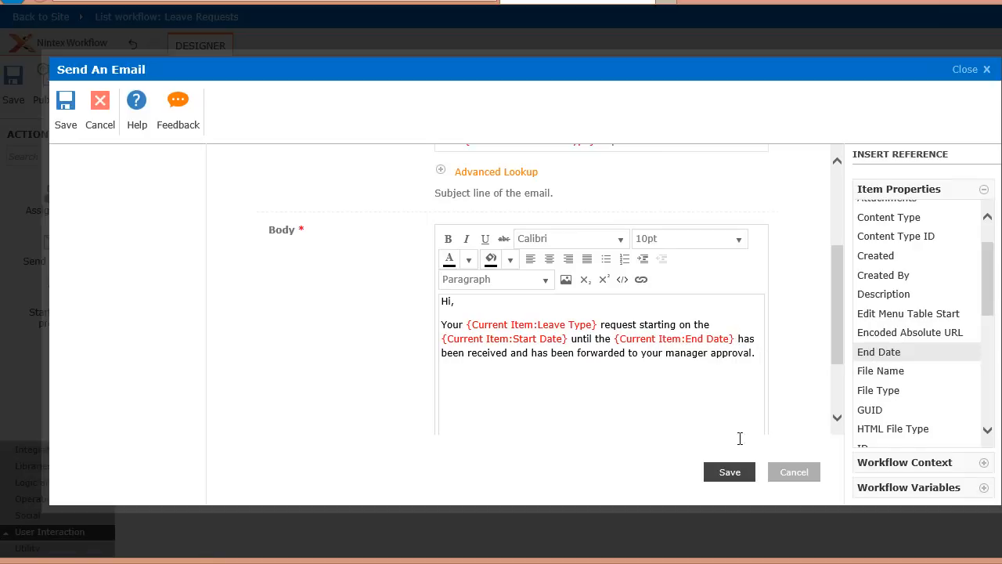
click(729, 472)
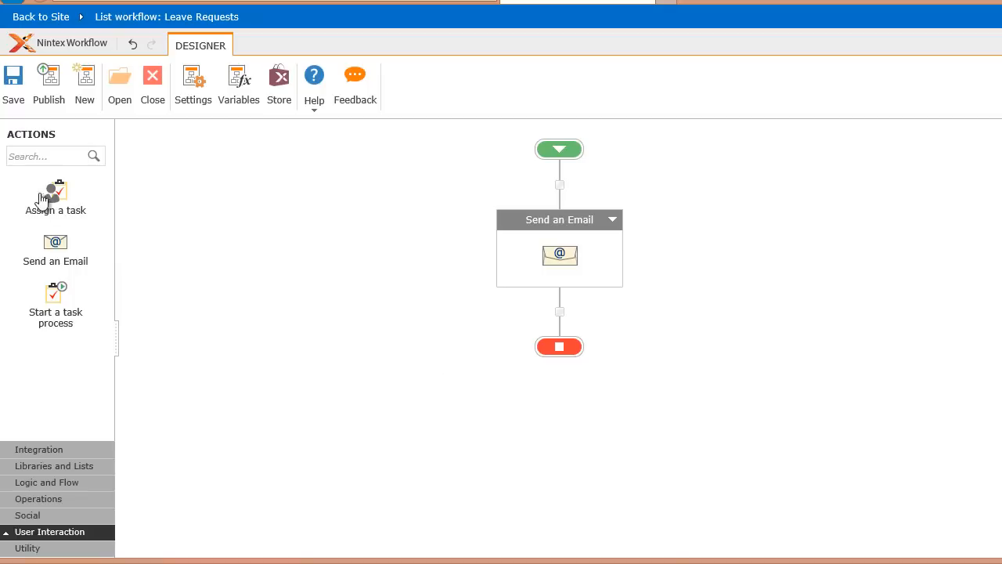
- Add an Assign a task action after the email action and set its participant to MOD Administrator
drag(110, 215, 553, 313)
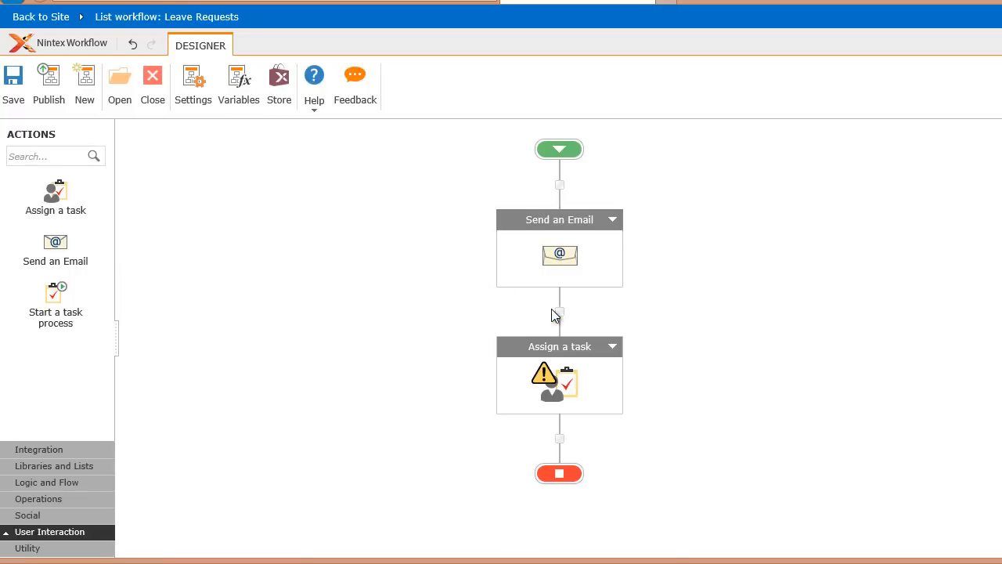
double_click(546, 378)
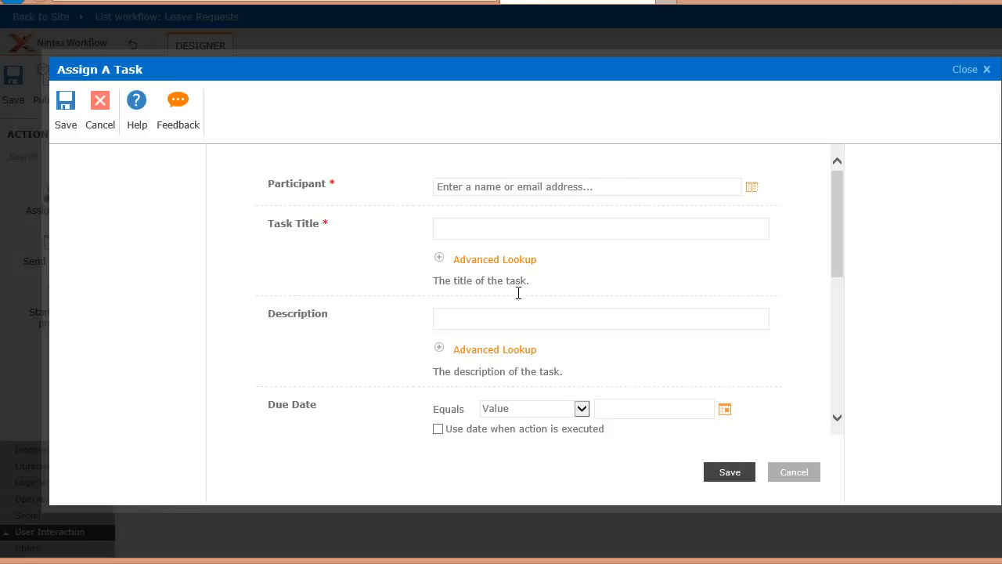
click(514, 189)
text(adm)
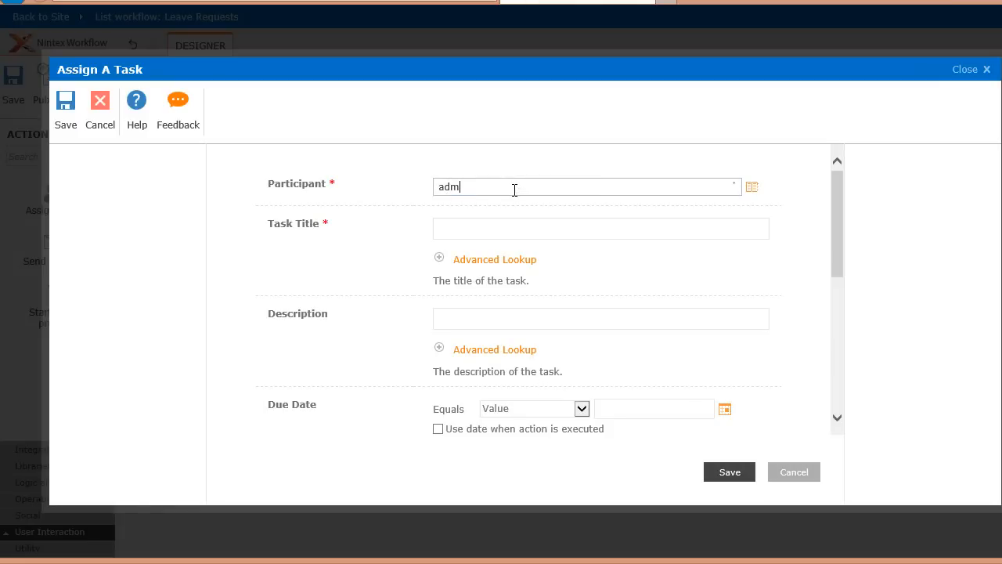
text(inistrator)
click(509, 207)
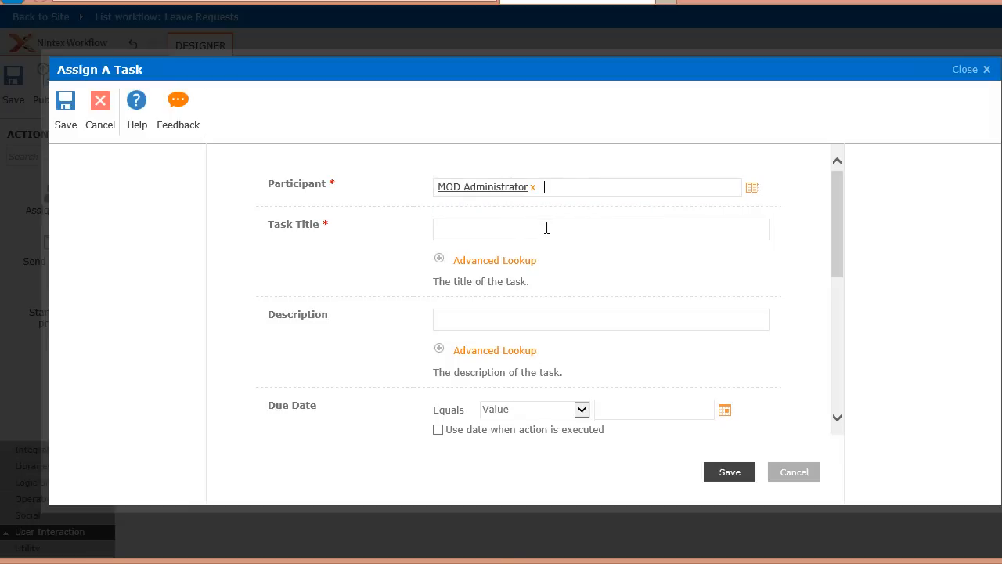
- Enter the task title "Leave request for" and choose the workflow context's Initiator as the lookup value to follow it
text(Leave re)
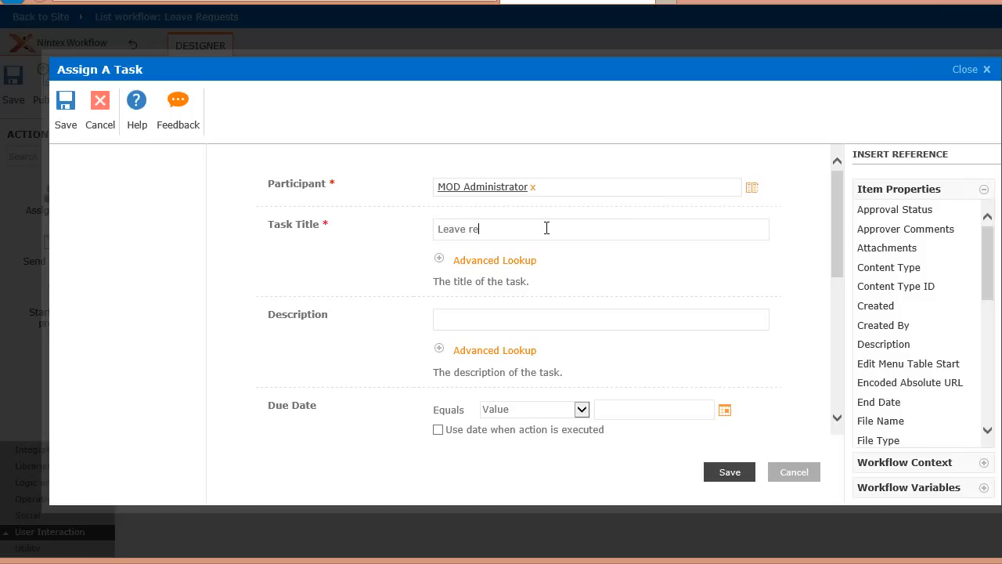
text(quest for)
click(505, 261)
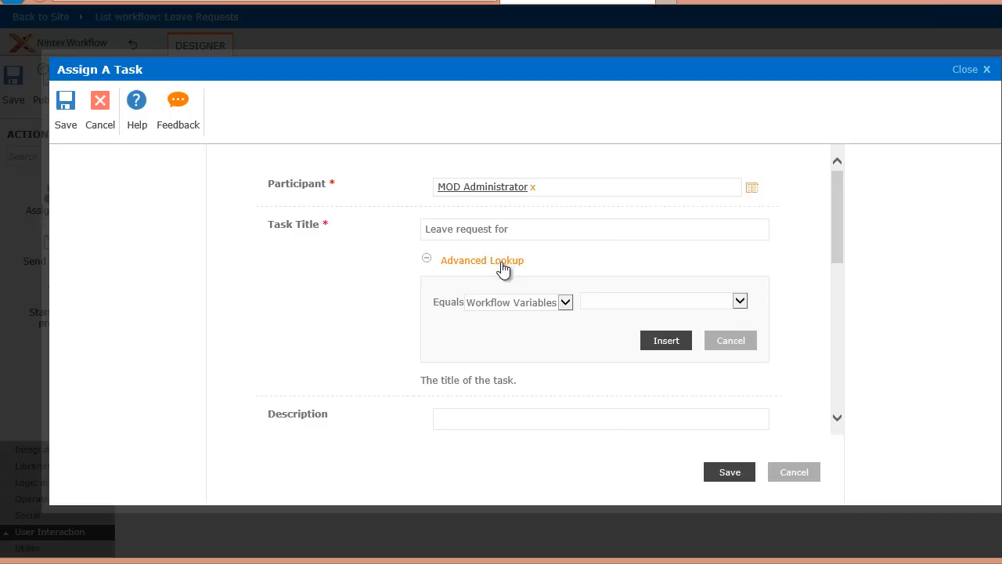
click(565, 303)
click(553, 328)
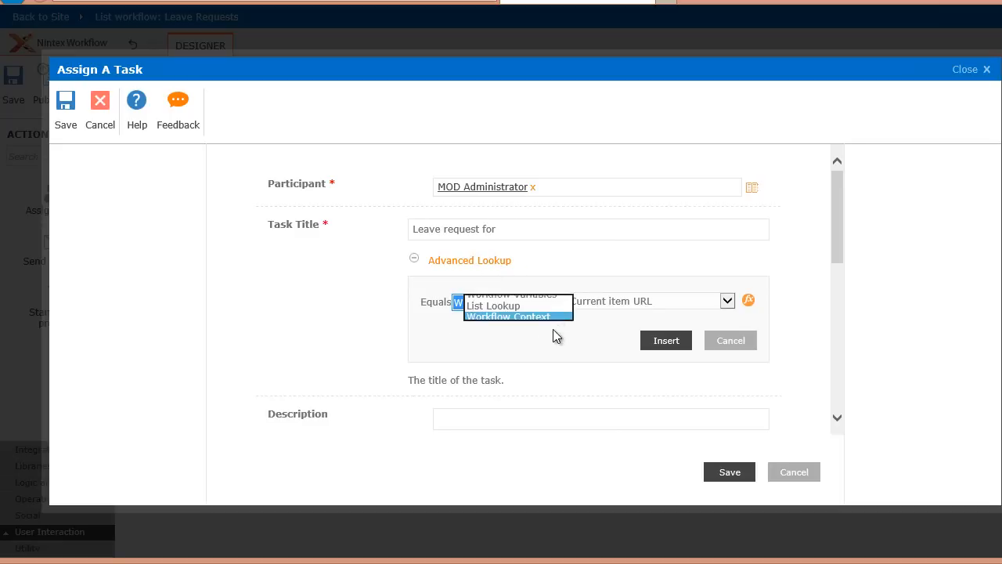
click(632, 303)
click(629, 321)
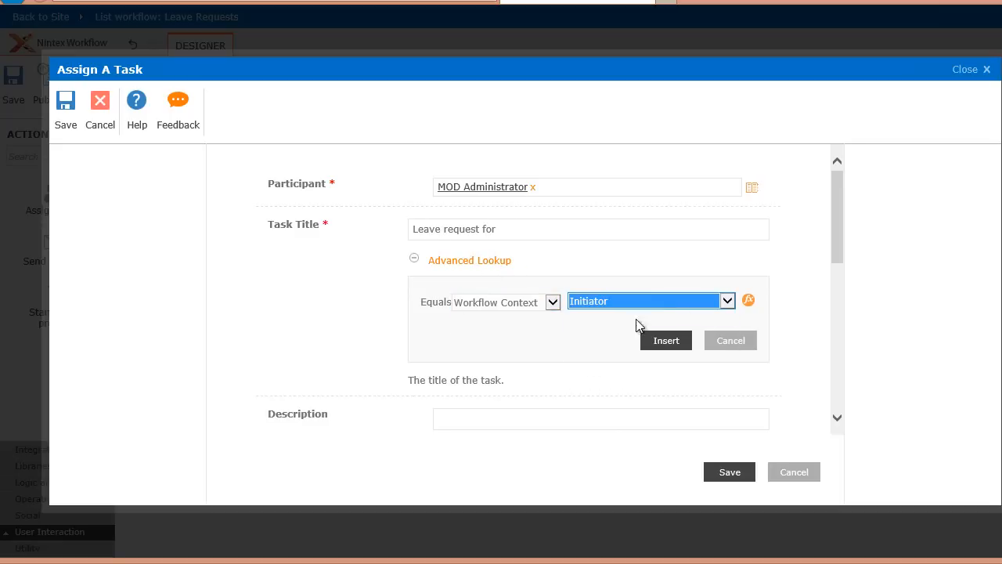
- Set the return type of the task title's Initiator lookup to Display Name
click(748, 303)
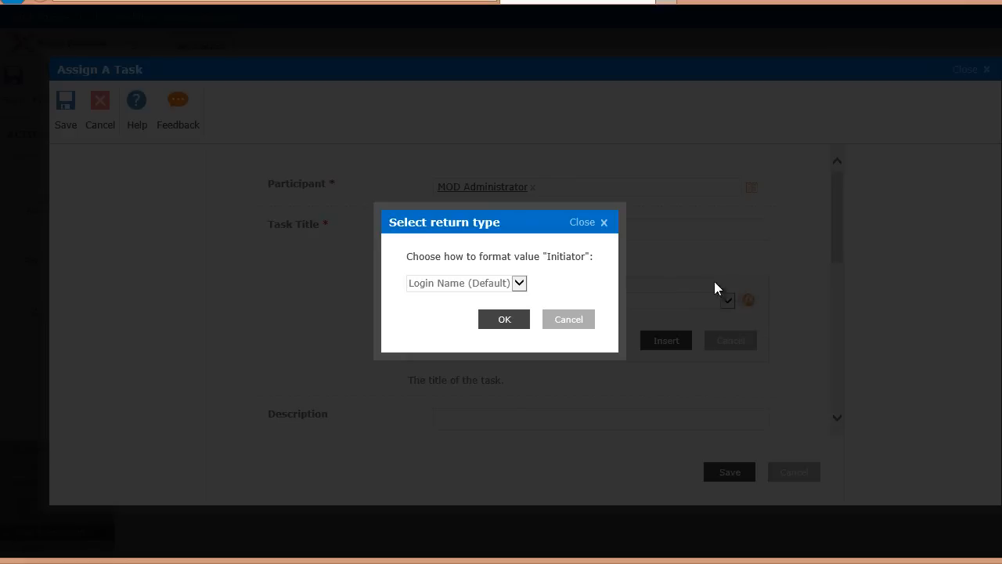
click(521, 282)
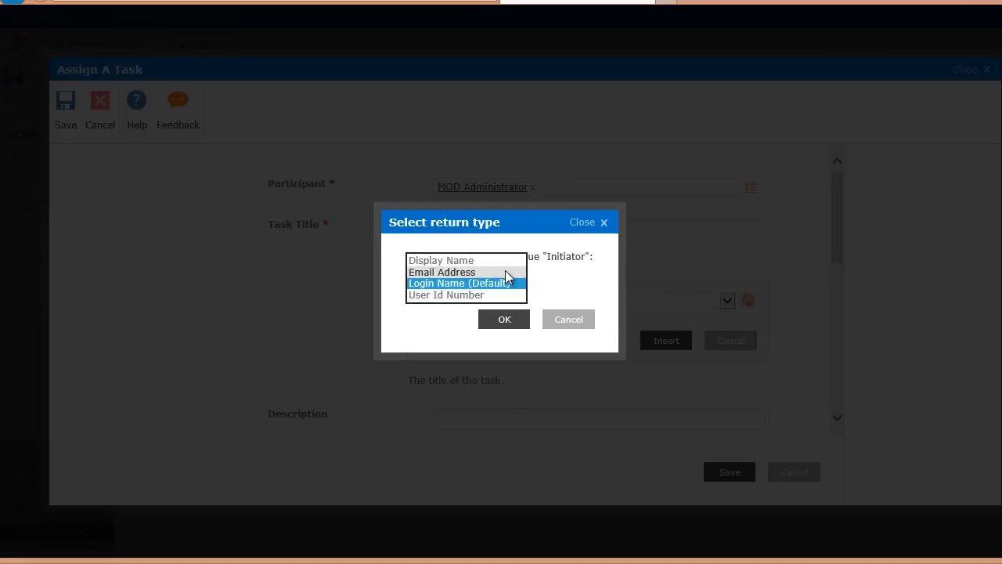
click(506, 263)
click(505, 317)
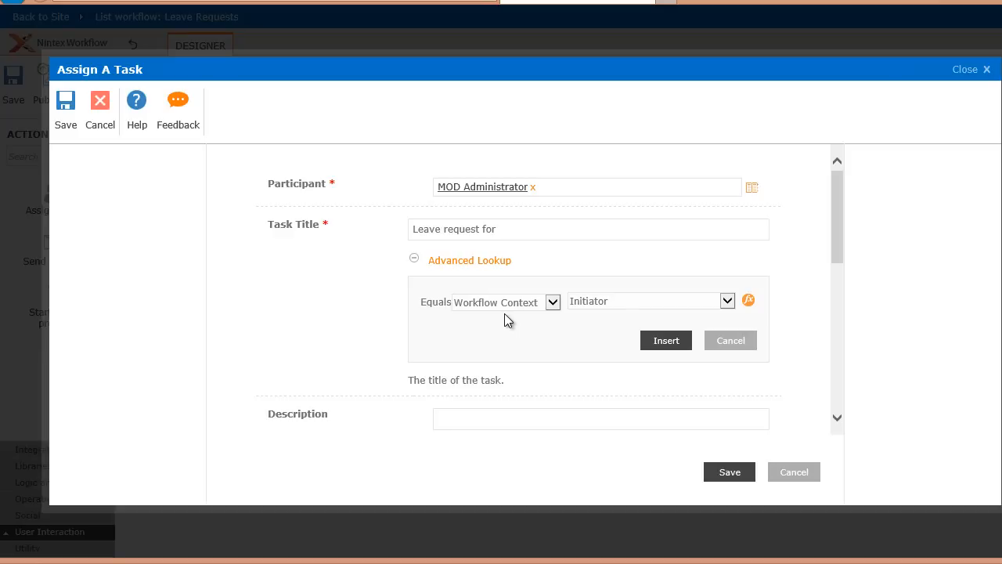
- Store the task's result in the Task outcome variable and save the Assign a task action
drag(835, 252, 850, 415)
click(664, 335)
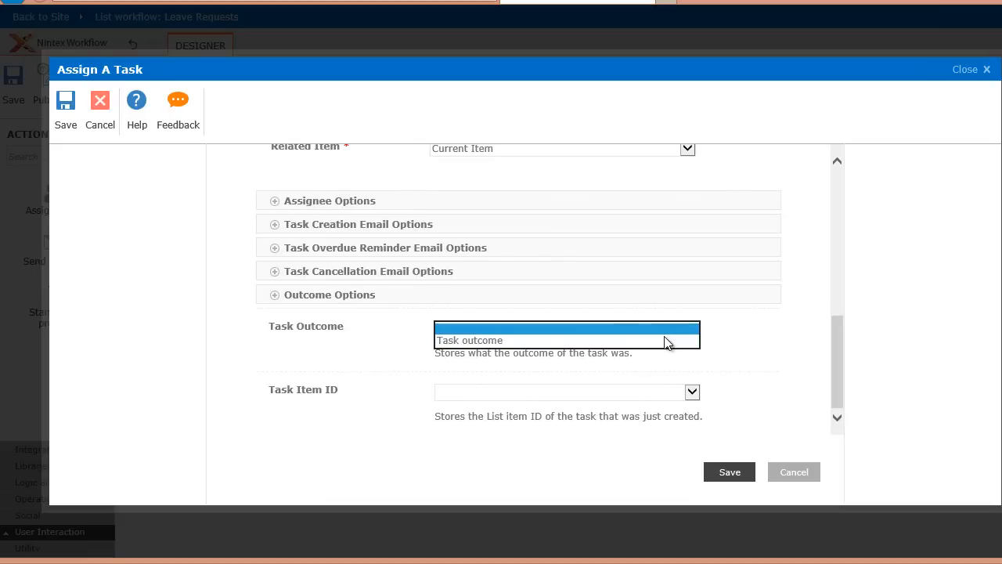
click(660, 341)
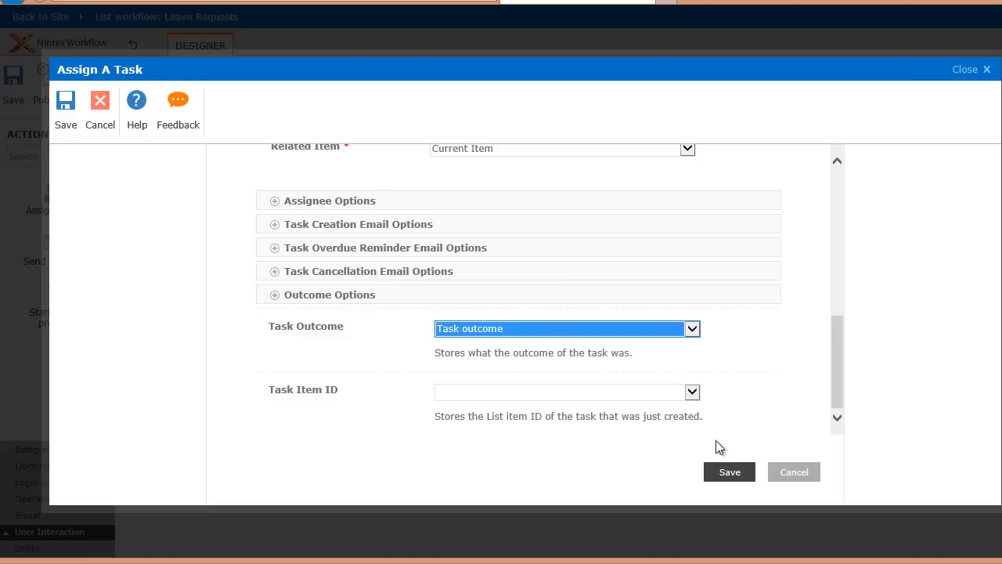
click(730, 479)
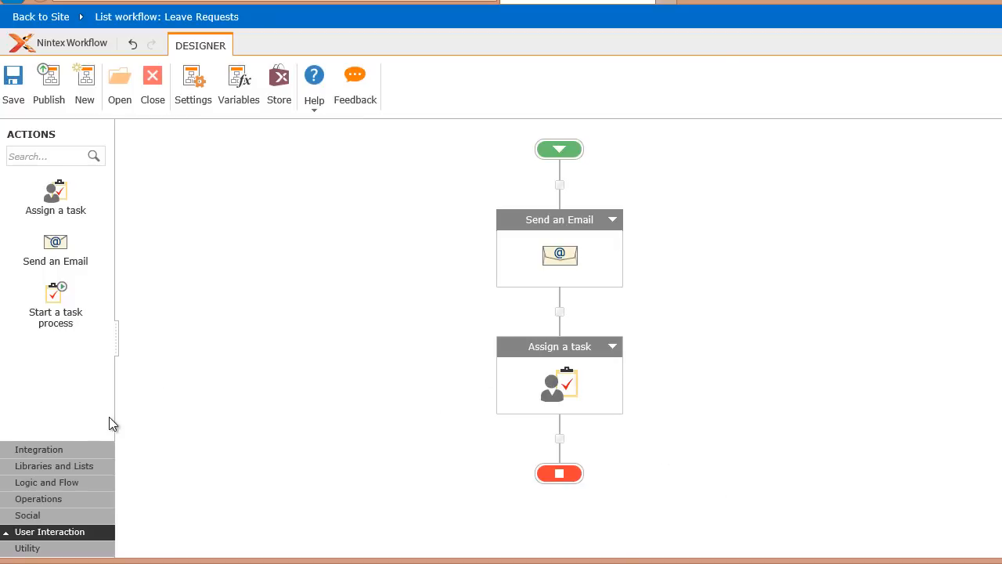
- Add a Conditional Branch action directly after the Assign a task action
click(68, 485)
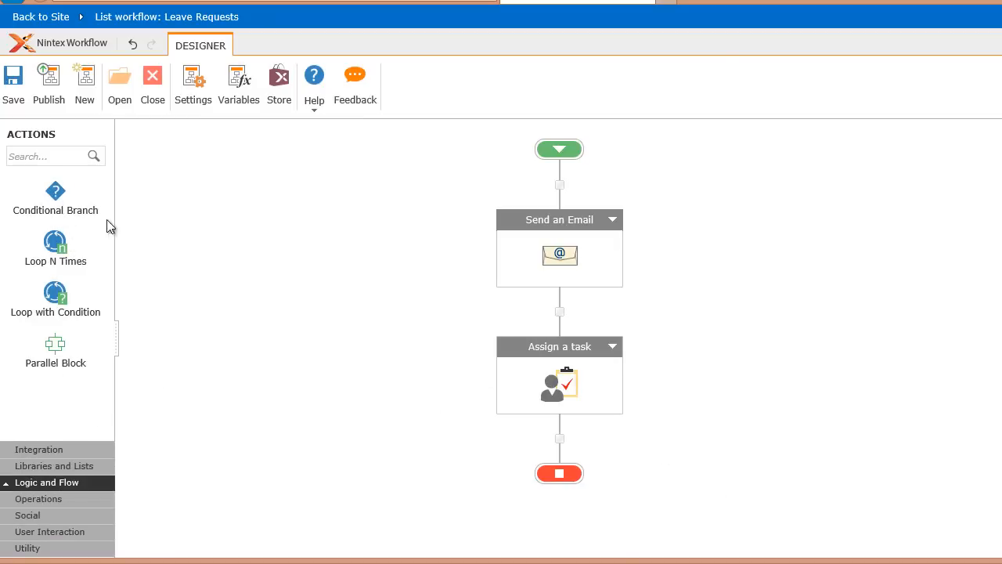
drag(55, 194, 561, 437)
drag(998, 287, 986, 387)
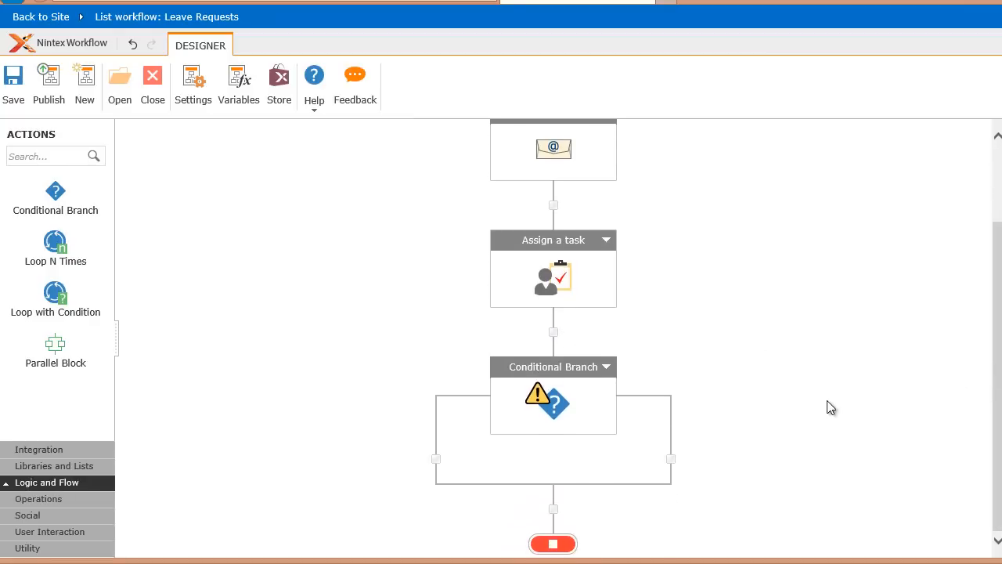
- Configure the Conditional Branch to test whether the Task outcome workflow variable equals 0, and save it
double_click(551, 404)
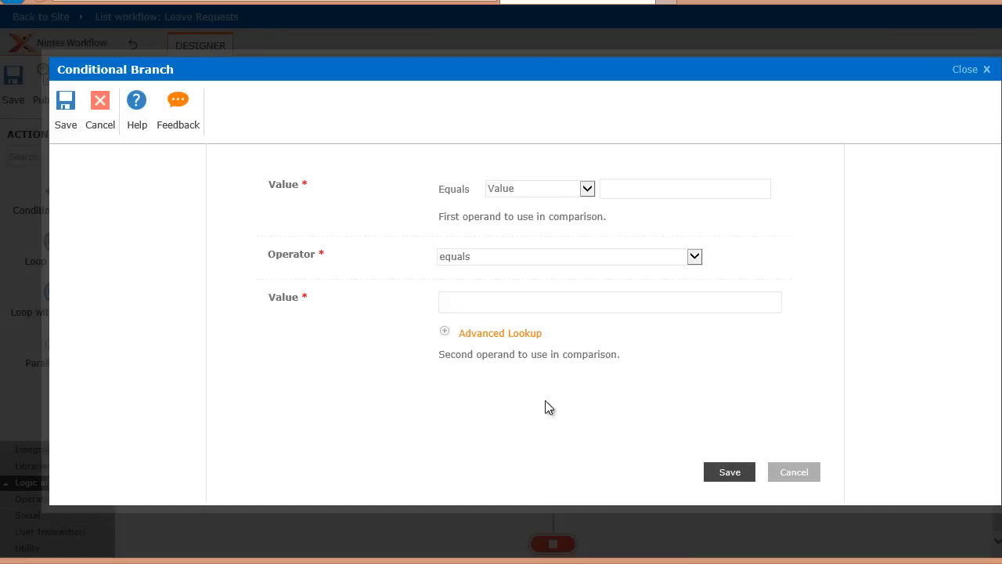
click(587, 189)
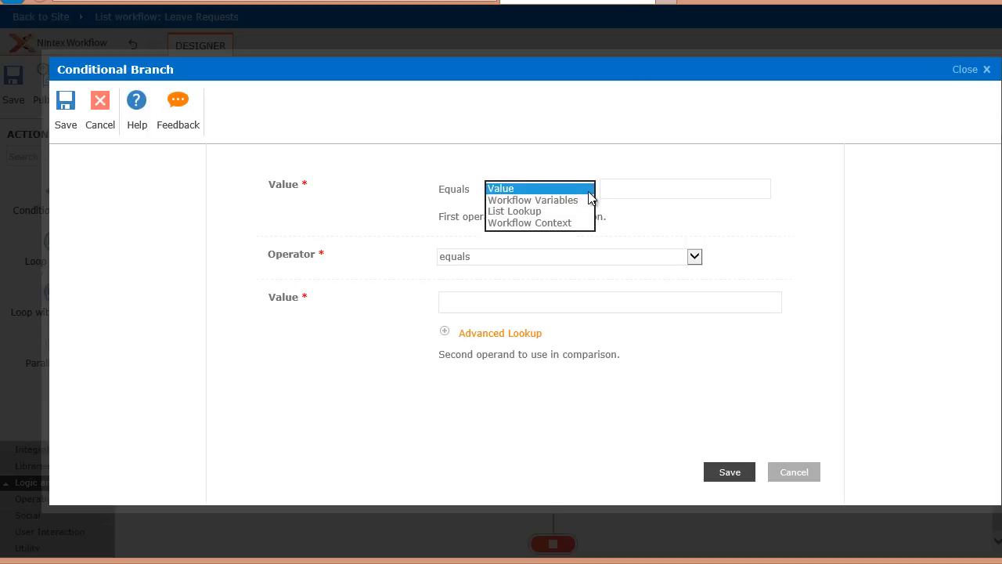
click(572, 202)
click(645, 191)
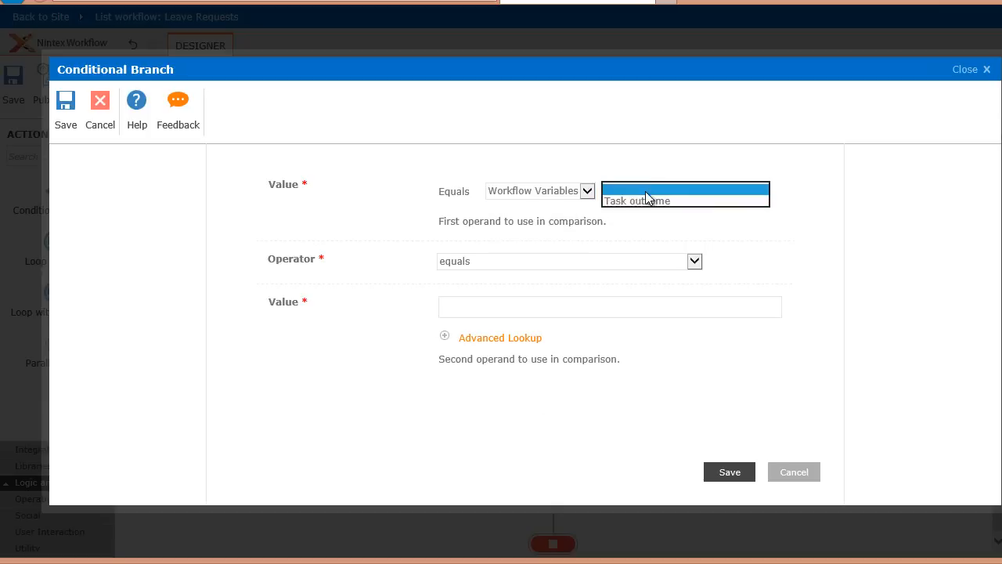
click(649, 202)
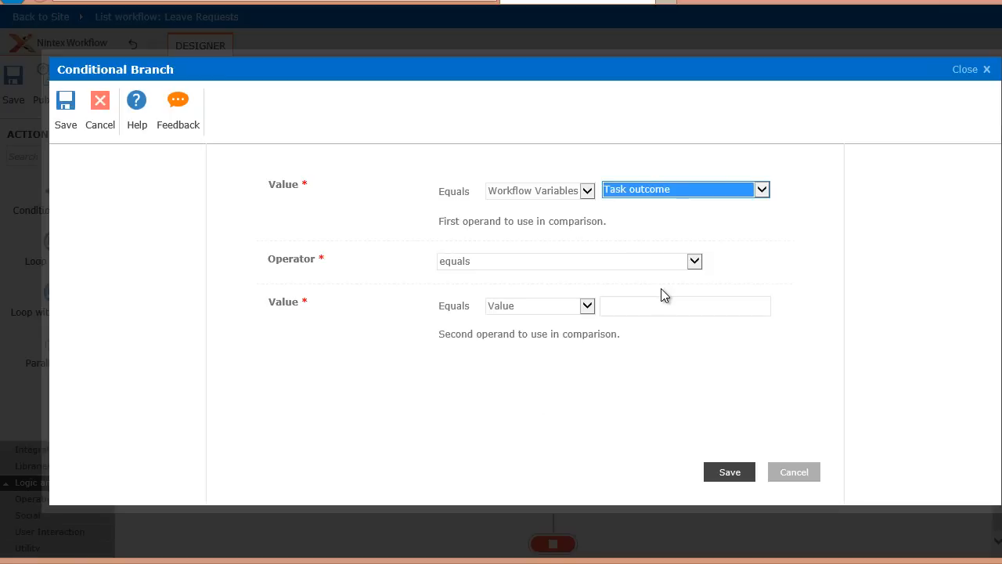
click(651, 305)
text(0)
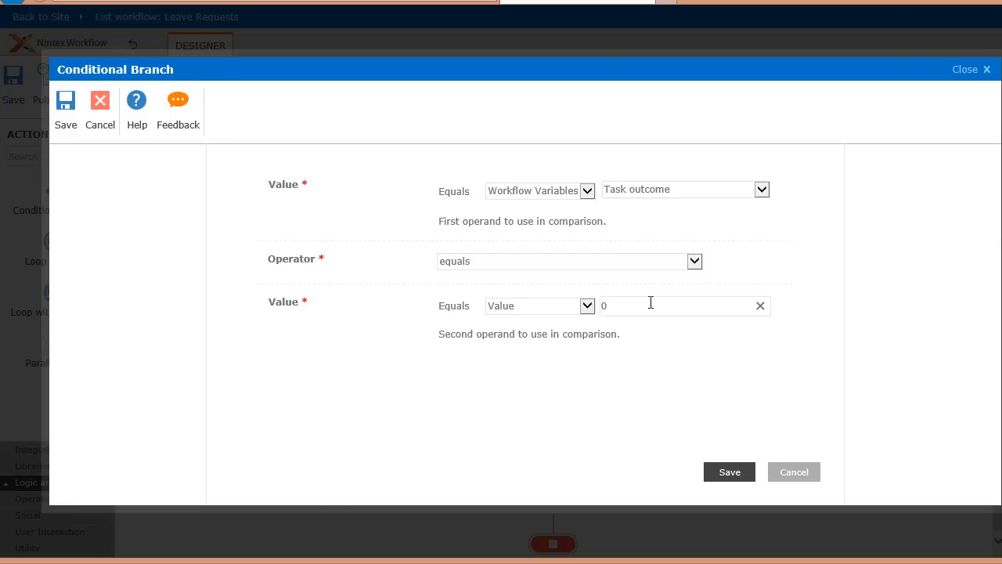
click(720, 472)
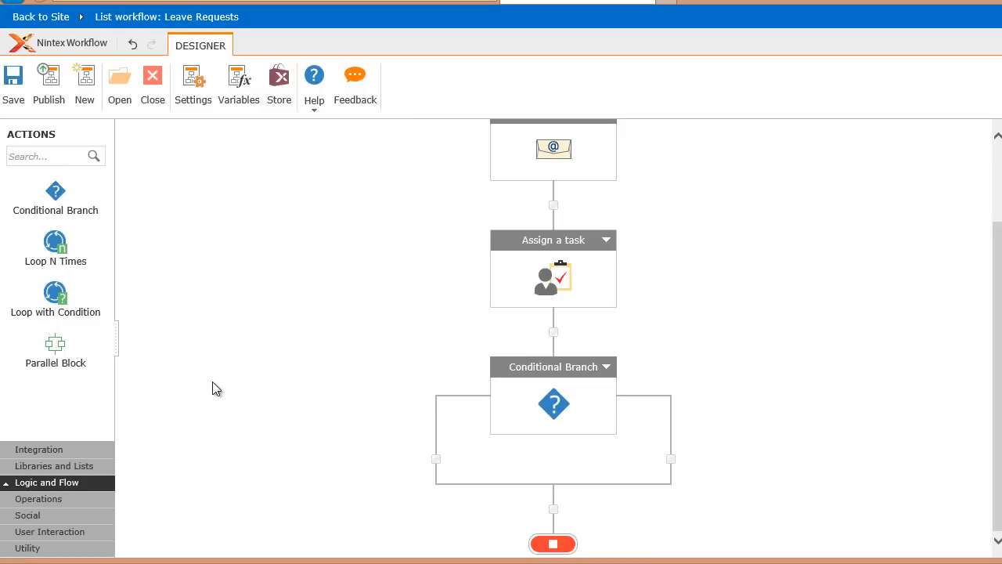
- Add a Send an Email action to the conditional branch's left path and address it to the workflow context's Initiator
click(47, 531)
drag(78, 257, 413, 458)
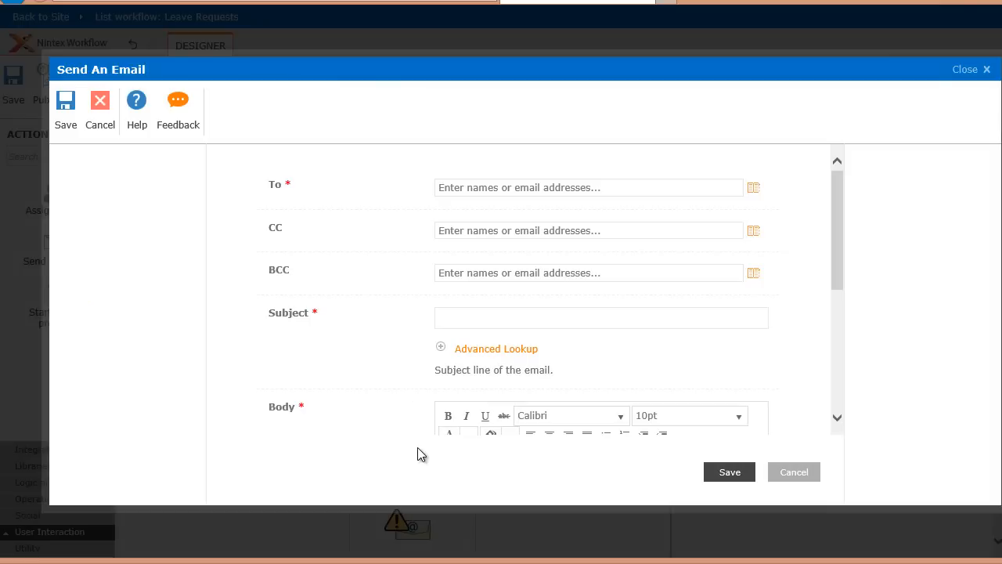
click(754, 189)
click(562, 237)
click(551, 261)
click(618, 238)
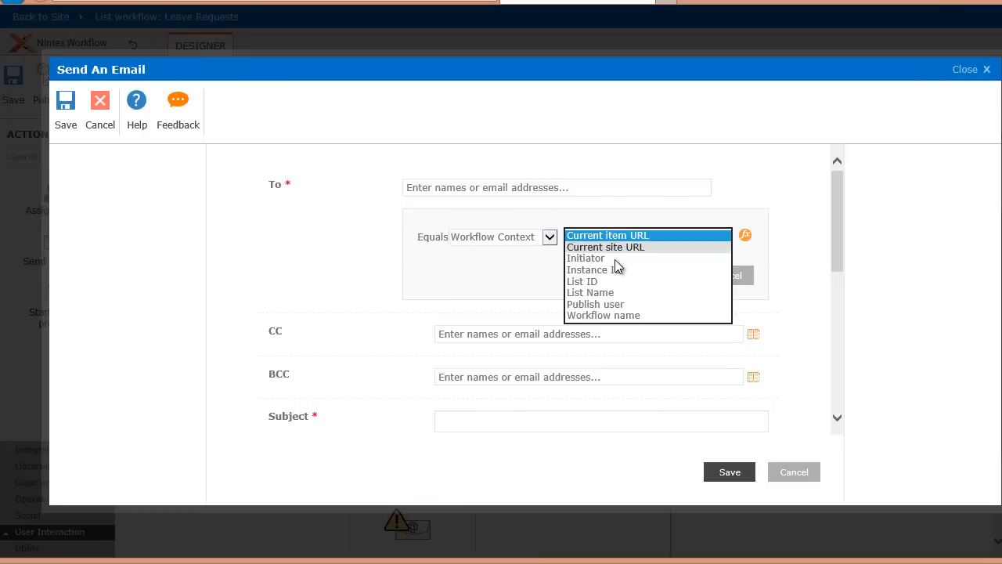
click(615, 259)
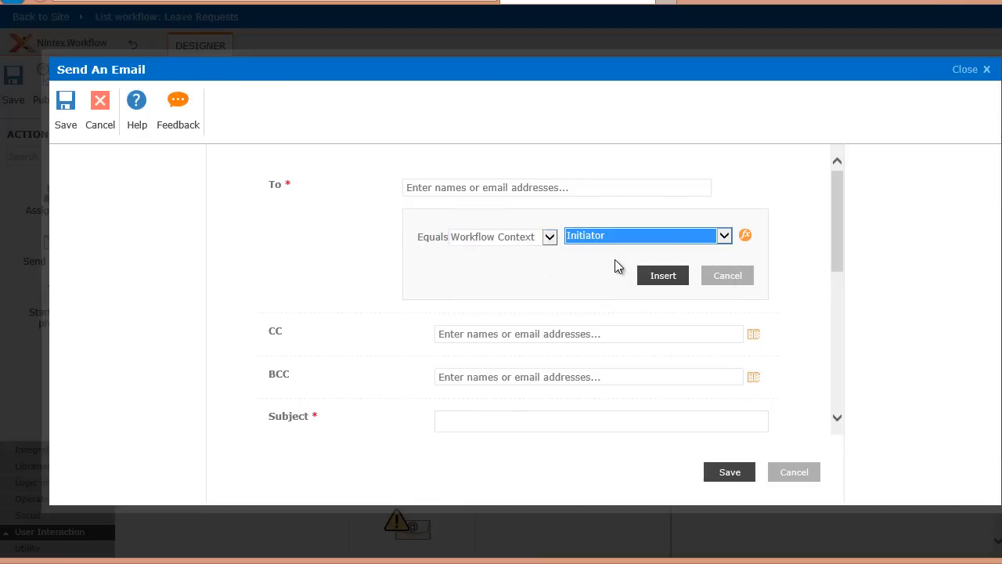
click(658, 278)
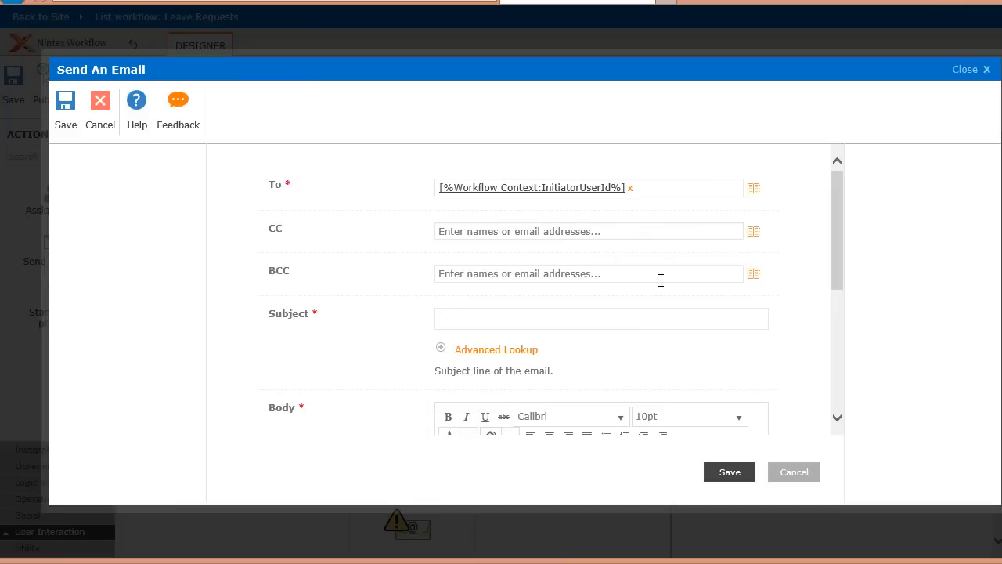
- Set the left-path email's subject to "Your leave request has been declined"
click(587, 316)
text(Your leave re)
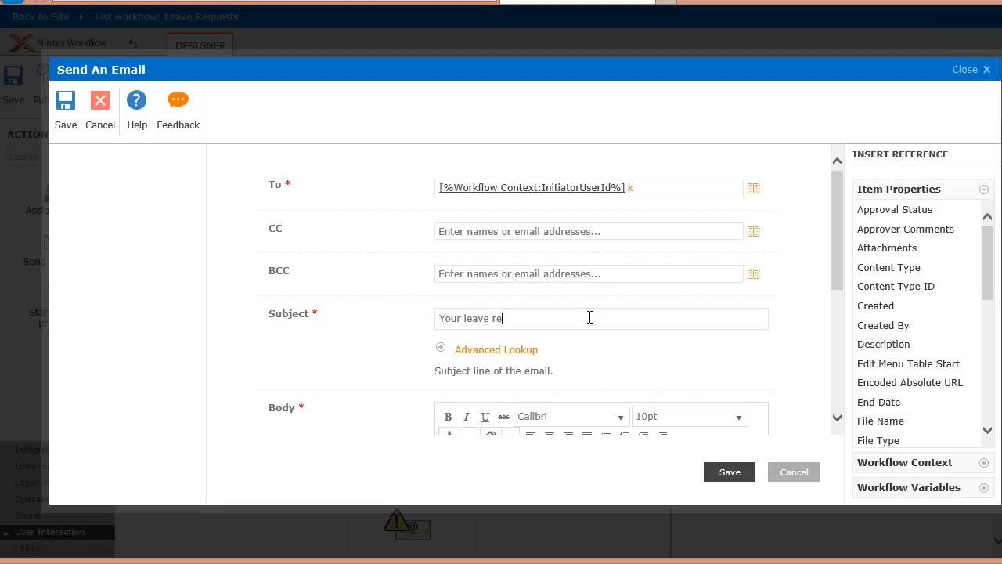
text(quest has been declined)
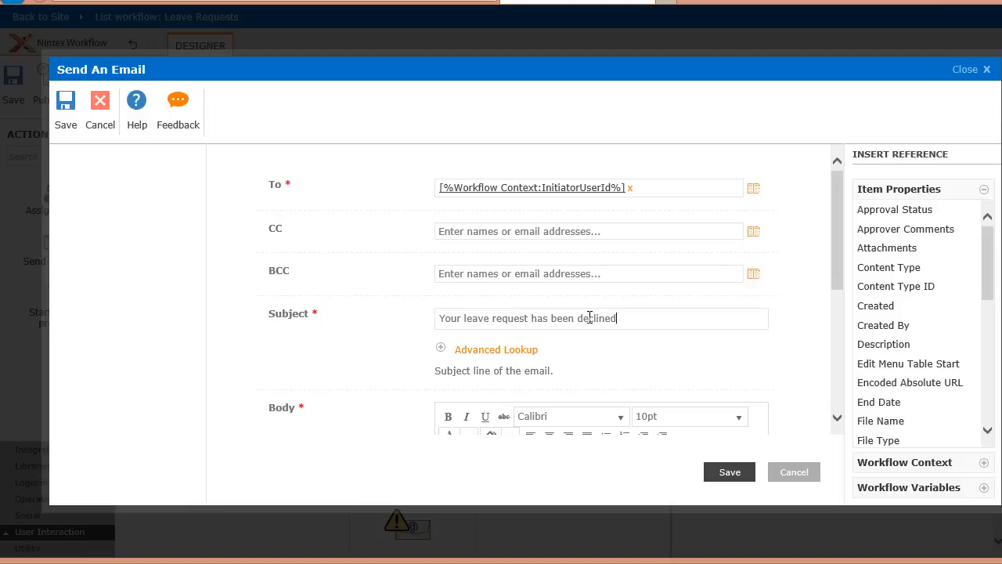
- Write "Declined" as the email body and save the email action
drag(840, 297, 838, 369)
click(651, 341)
text(Del)
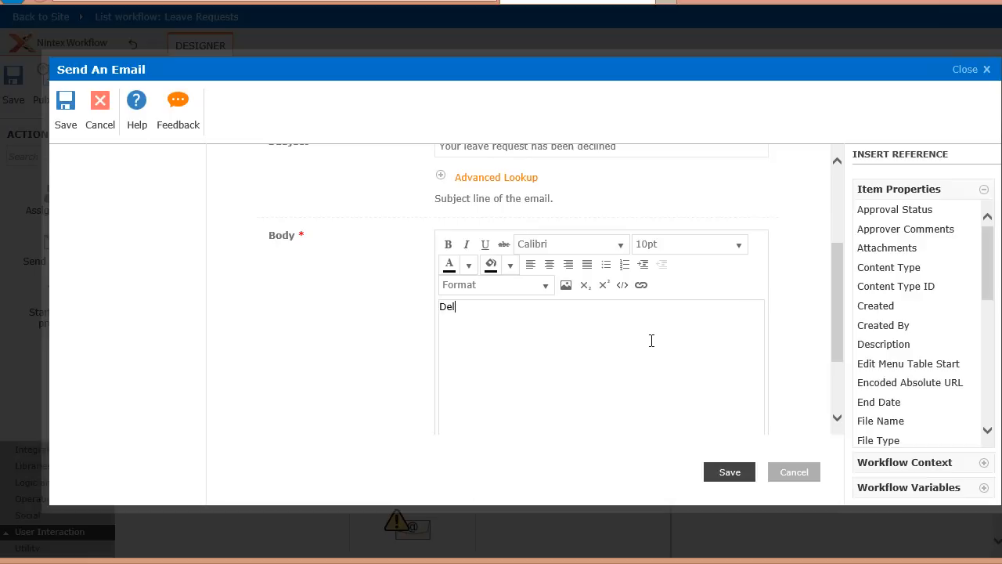
text(clined)
scroll(590, 394, up, 1)
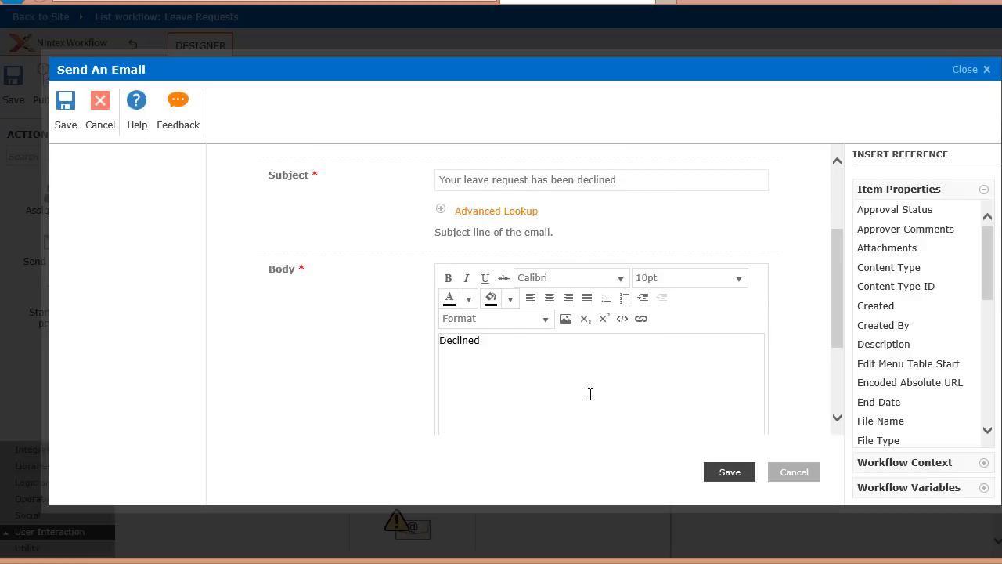
click(725, 472)
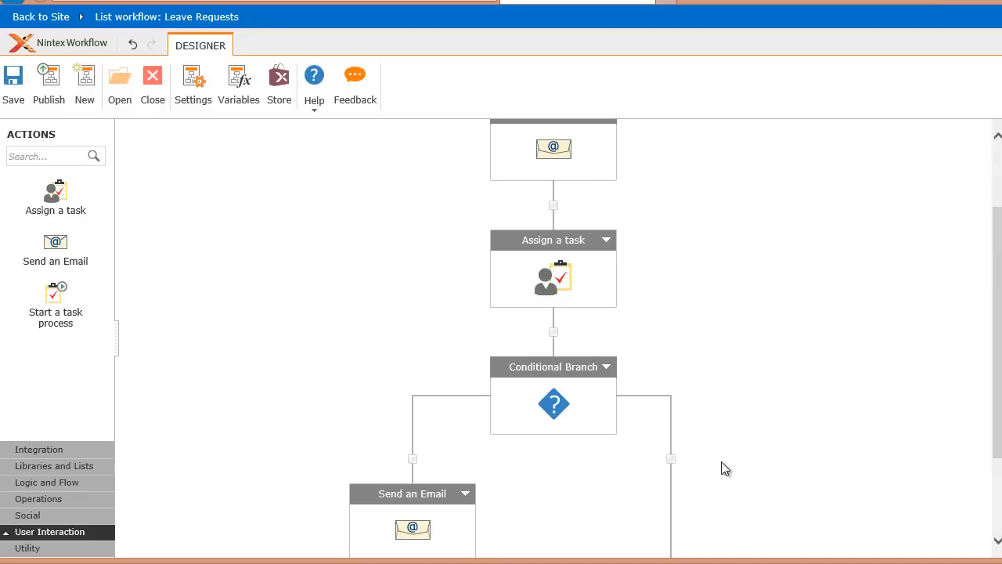
- Copy the declined Send an Email action and paste it into the conditional branch's right path
scroll(531, 472, down, 2)
click(466, 367)
click(477, 397)
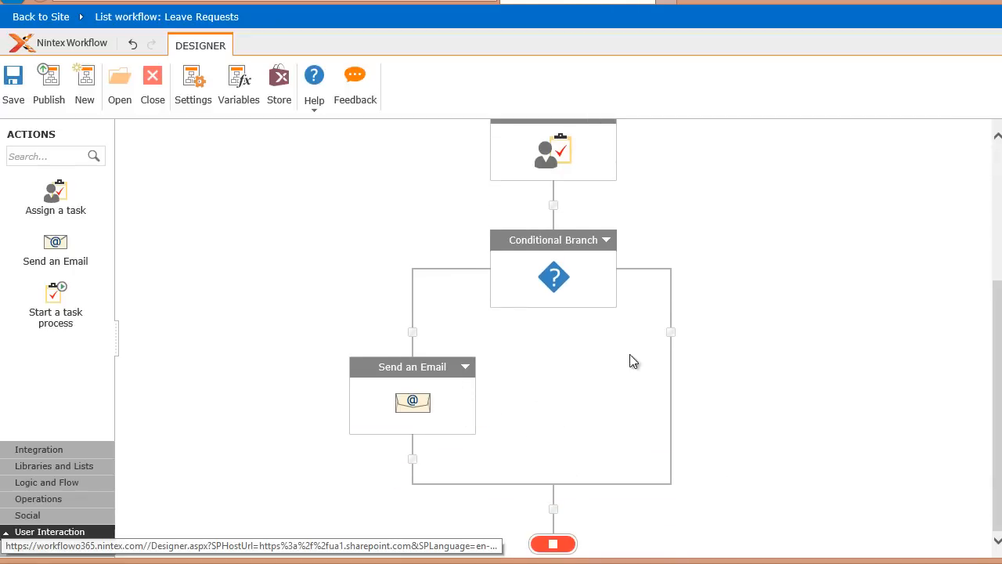
right_click(676, 334)
click(699, 345)
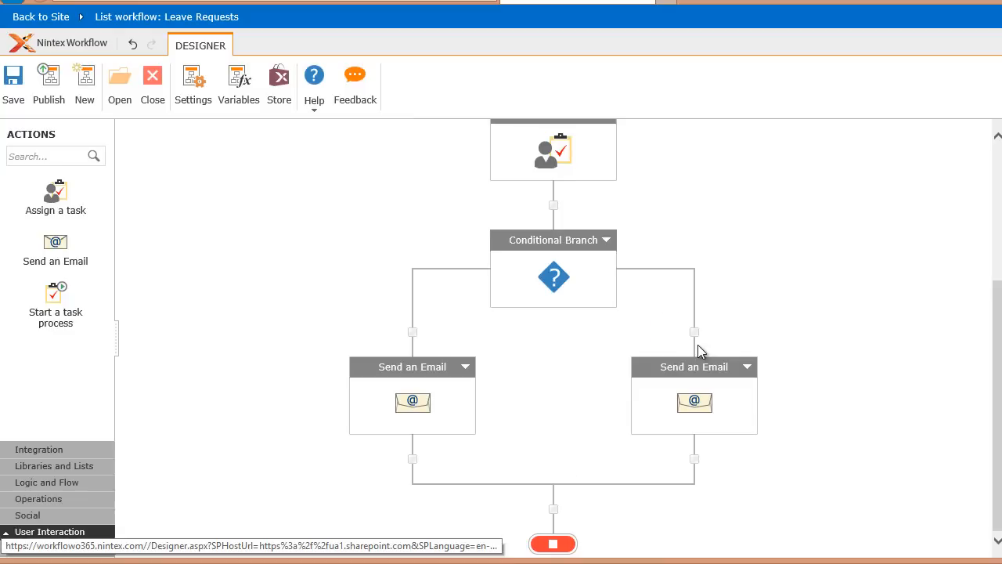
- Change the pasted email's subject to "Your leave request has been approved"
double_click(703, 398)
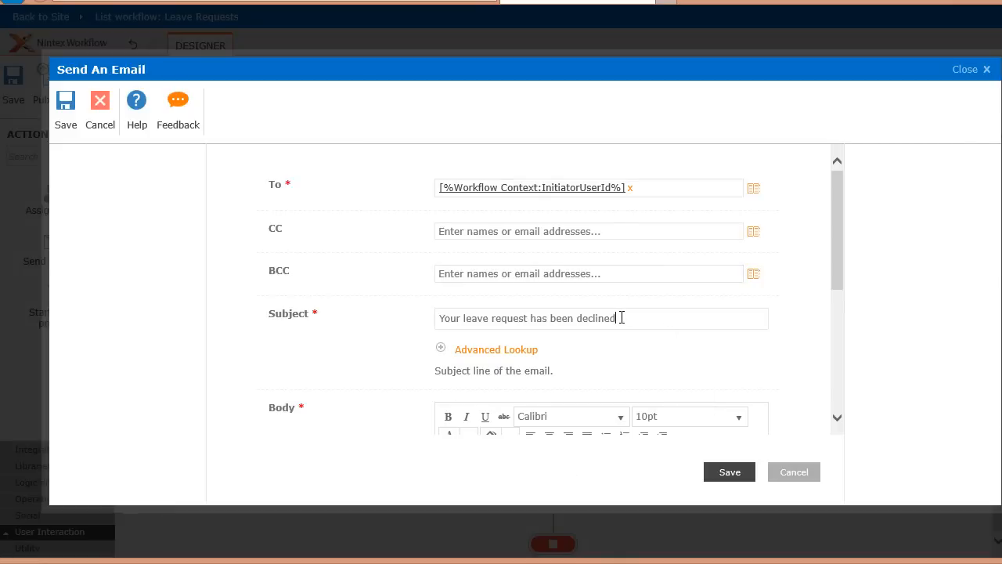
key(BackSpace)
key(BackSpace)
key(BackSpace)
key(BackSpace)
key(BackSpace)
key(BackSpace)
key(BackSpace)
key(BackSpace)
text(approved)
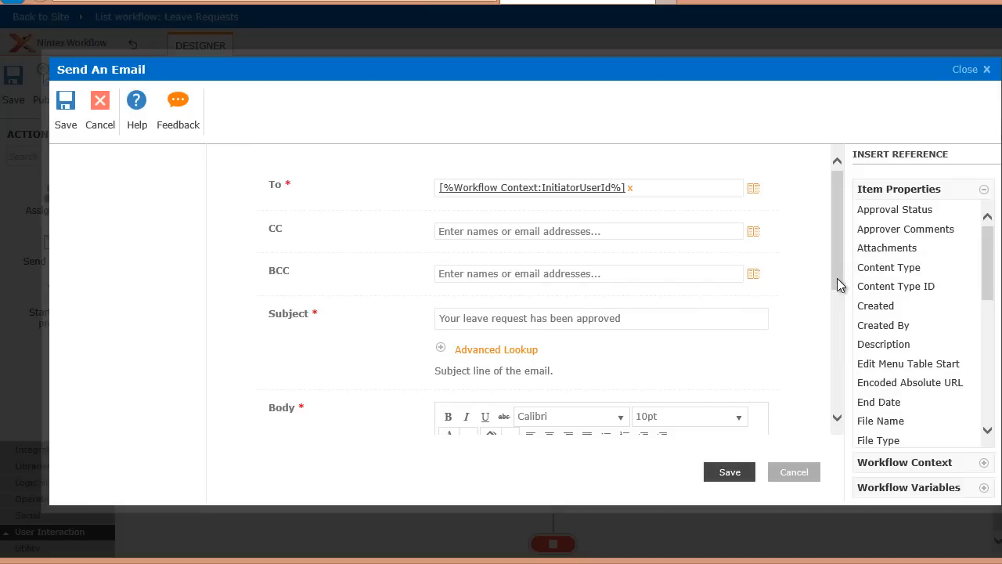
- Replace the pasted email's body with "Approved!!" and save the action
scroll(838, 284, down, 2)
drag(504, 321, 356, 324)
text(Approved!!)
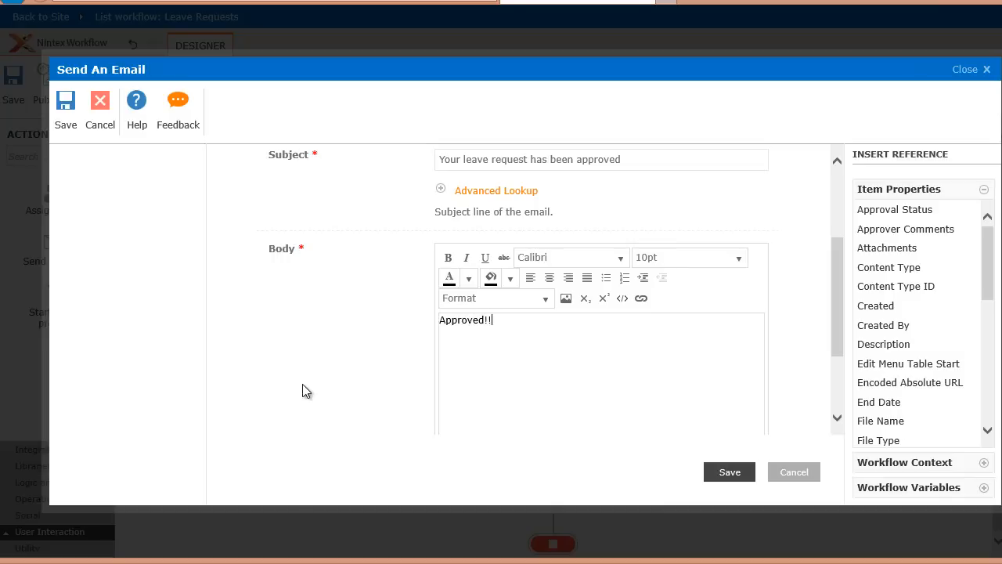
click(728, 474)
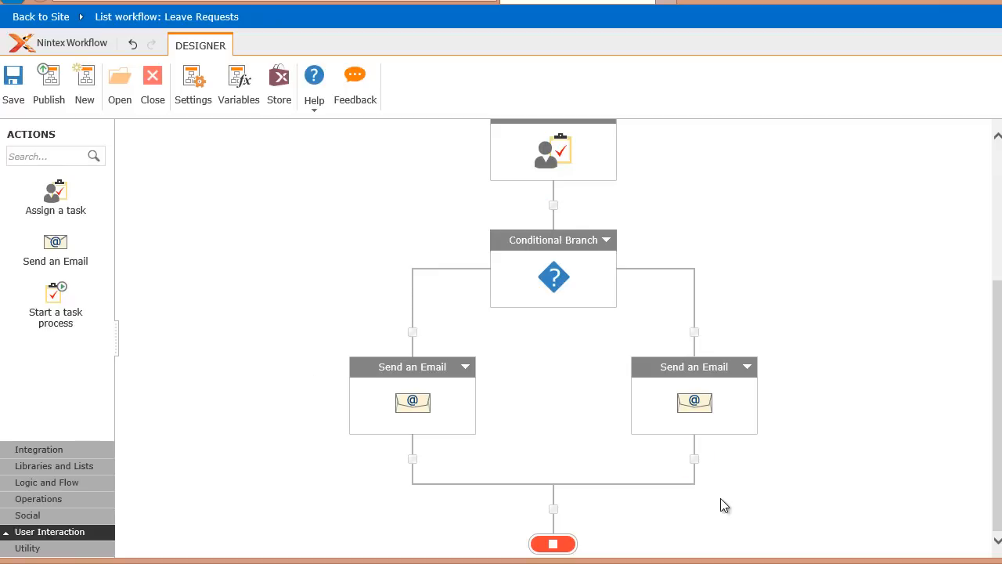
- Add a Create List Item action after the approval email in the conditional branch's right path
click(96, 467)
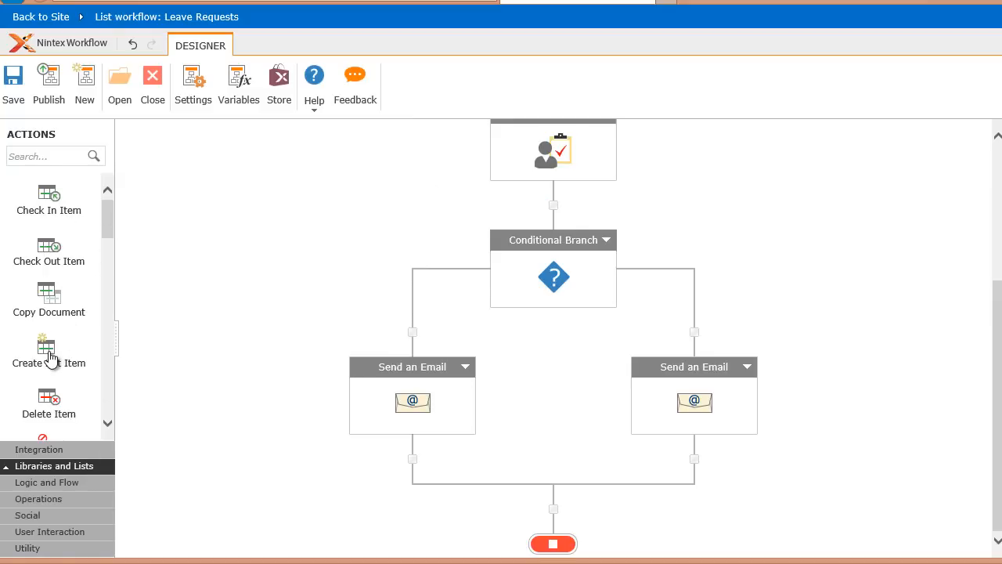
drag(51, 357, 694, 459)
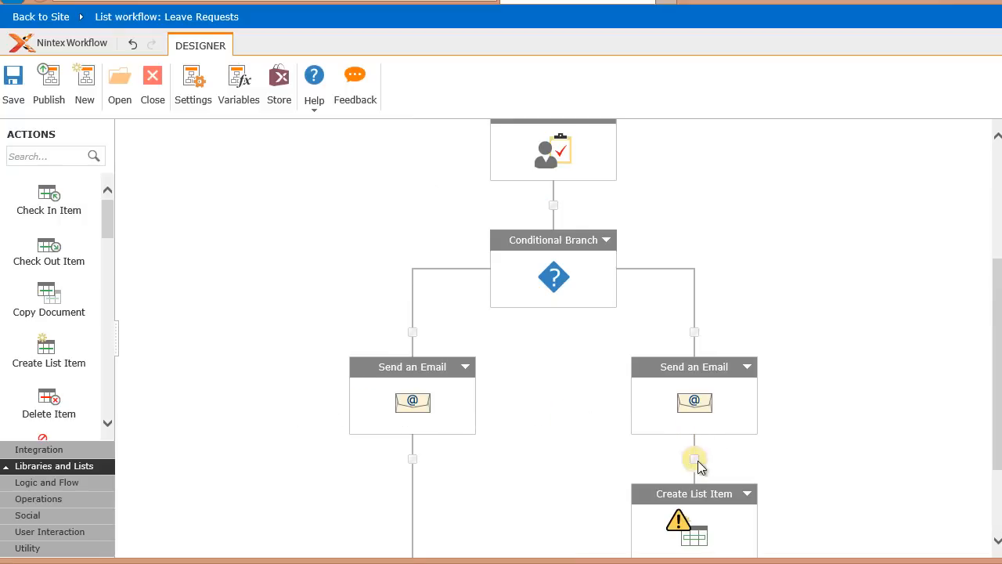
- Open the Create List Item action's settings and change its target list to Leave Calendar, accepting removal of the configured fields
drag(997, 364, 997, 416)
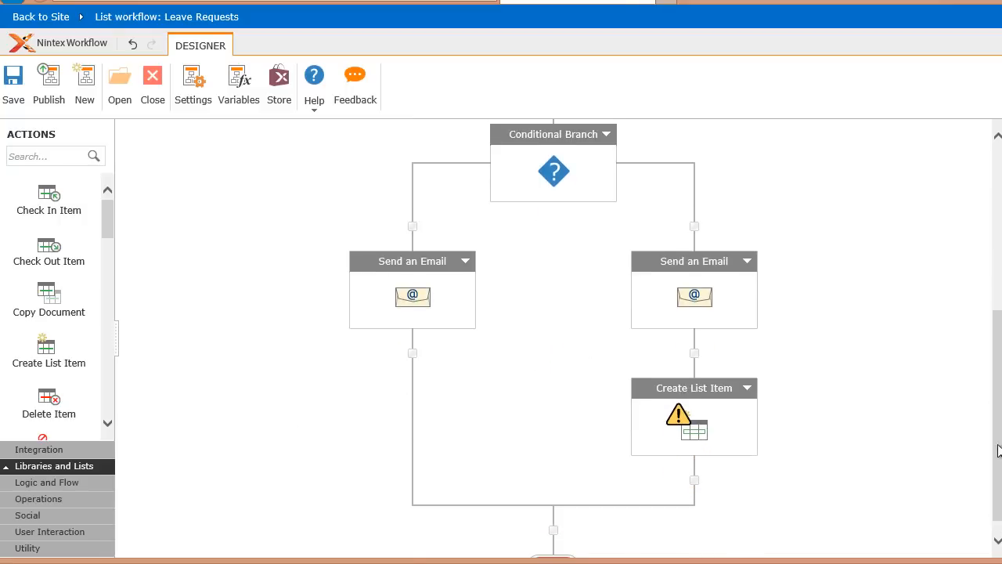
double_click(707, 432)
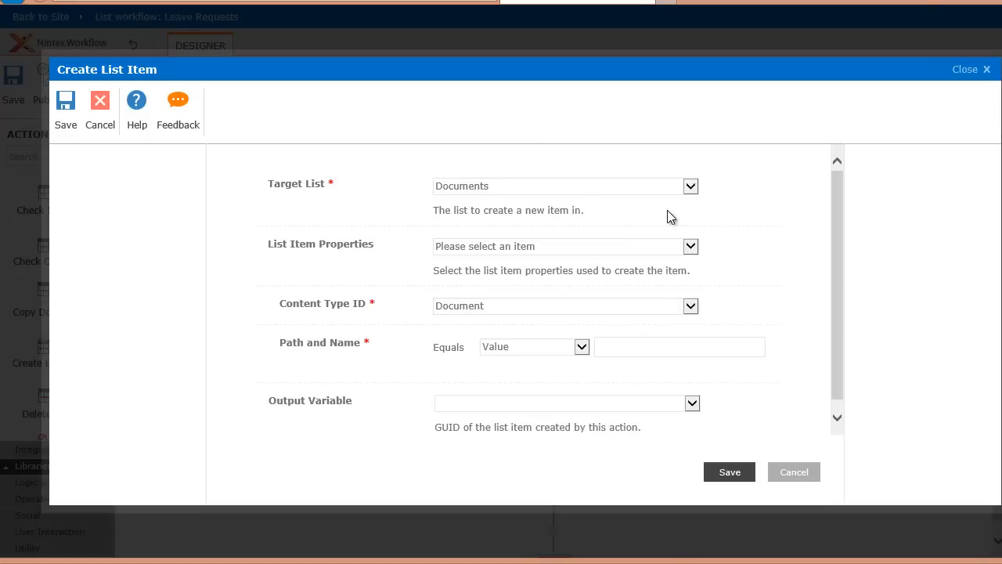
click(690, 187)
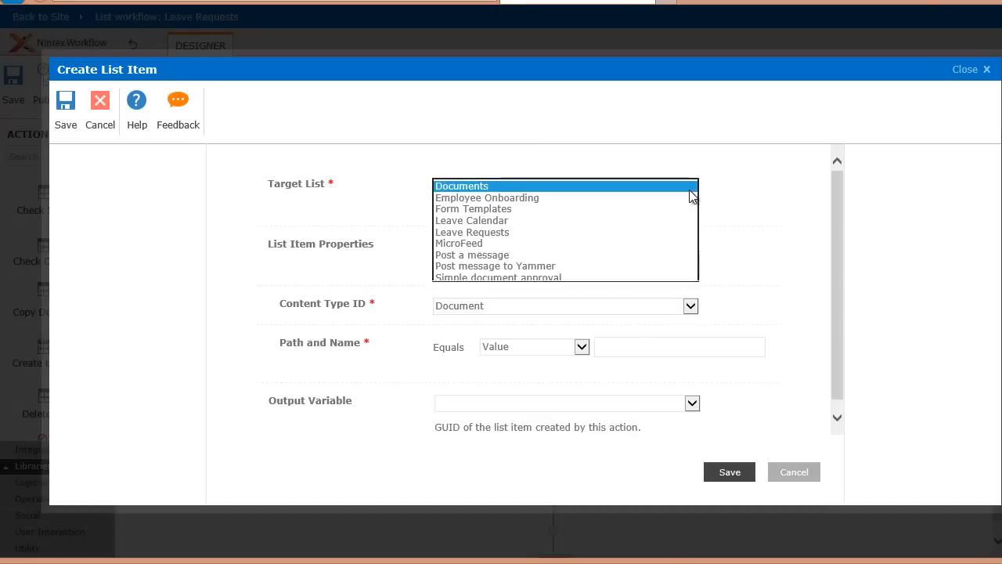
click(582, 224)
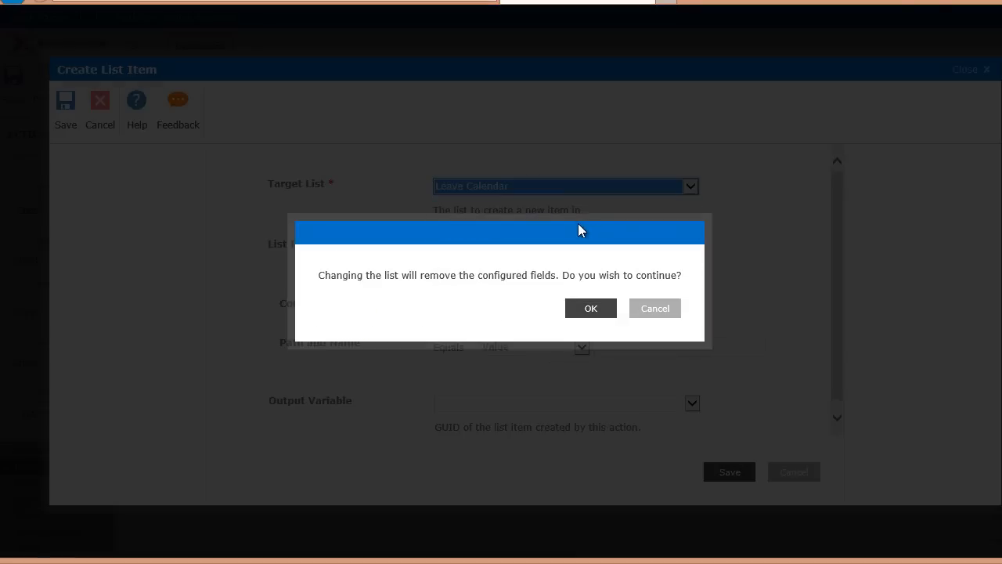
click(591, 309)
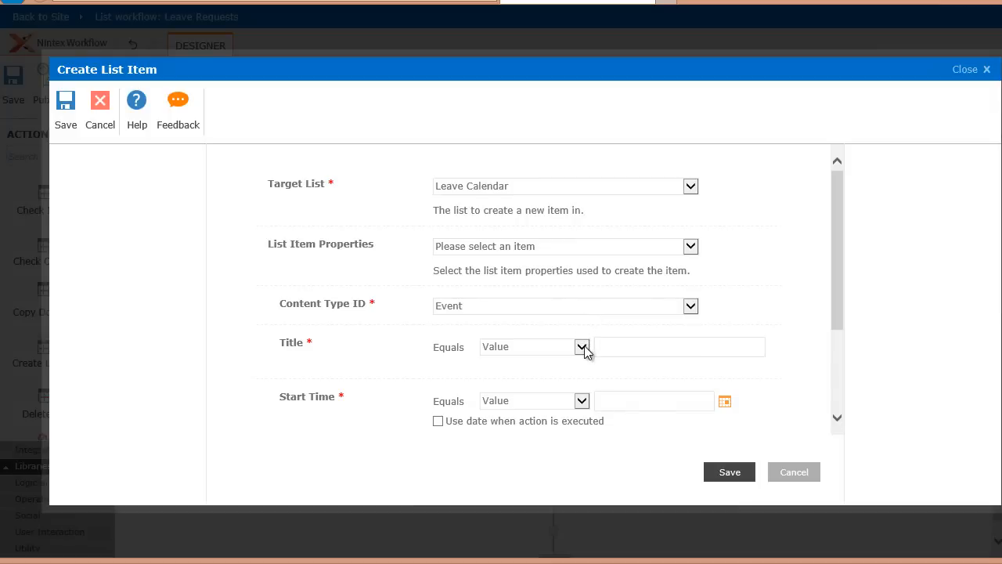
- Set the new item's Title to the Initiator from the Workflow Context, with Display Name as the return type
click(582, 347)
click(569, 381)
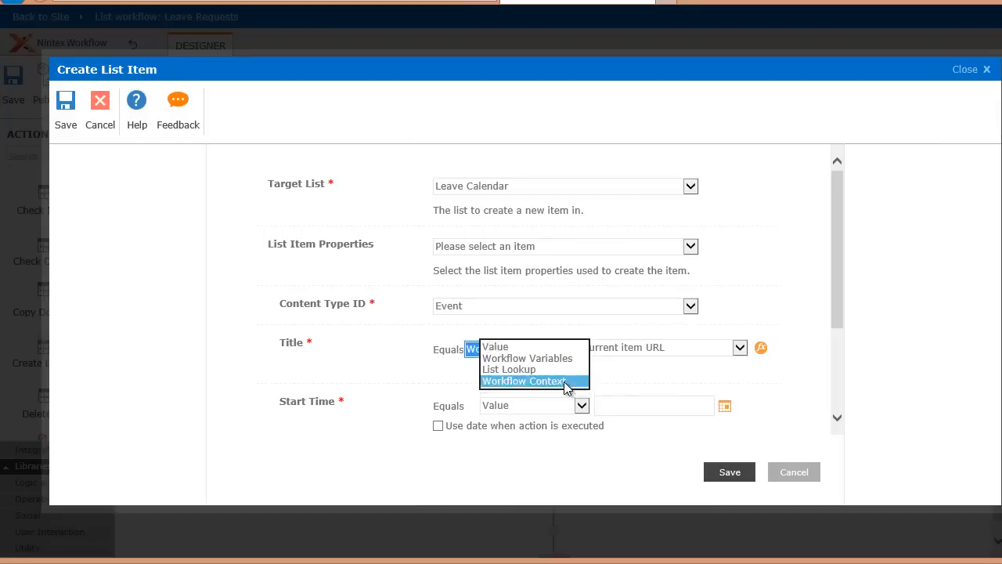
click(665, 350)
click(653, 371)
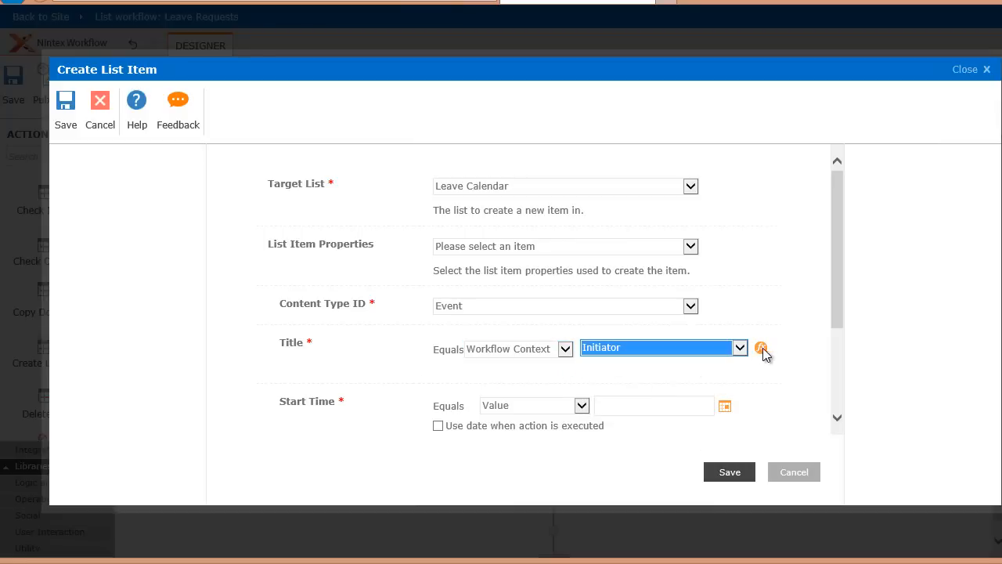
click(519, 285)
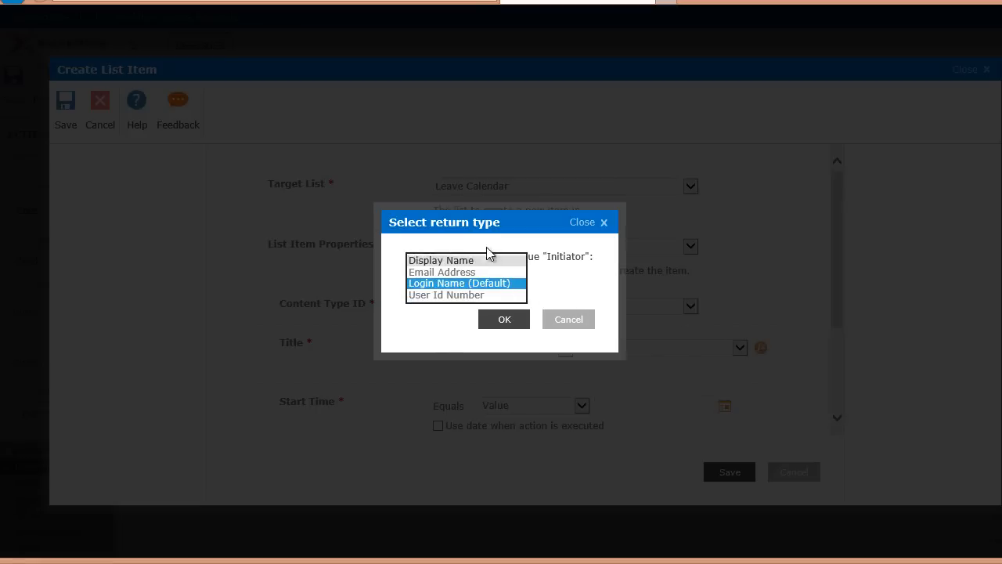
click(487, 261)
click(504, 319)
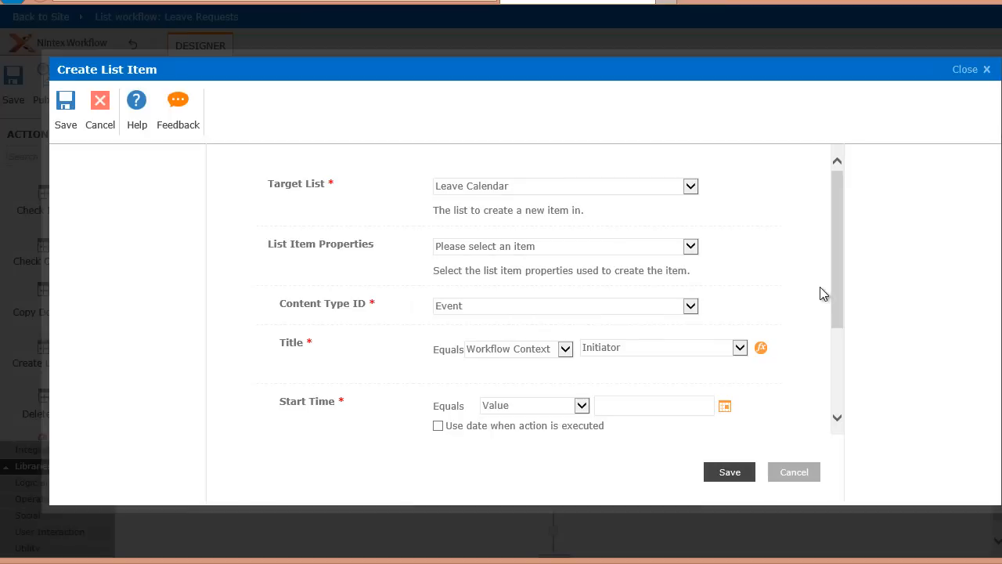
- Set the new item's Start Time to a List Lookup of the current item's Start Date field
drag(834, 289, 833, 345)
click(582, 304)
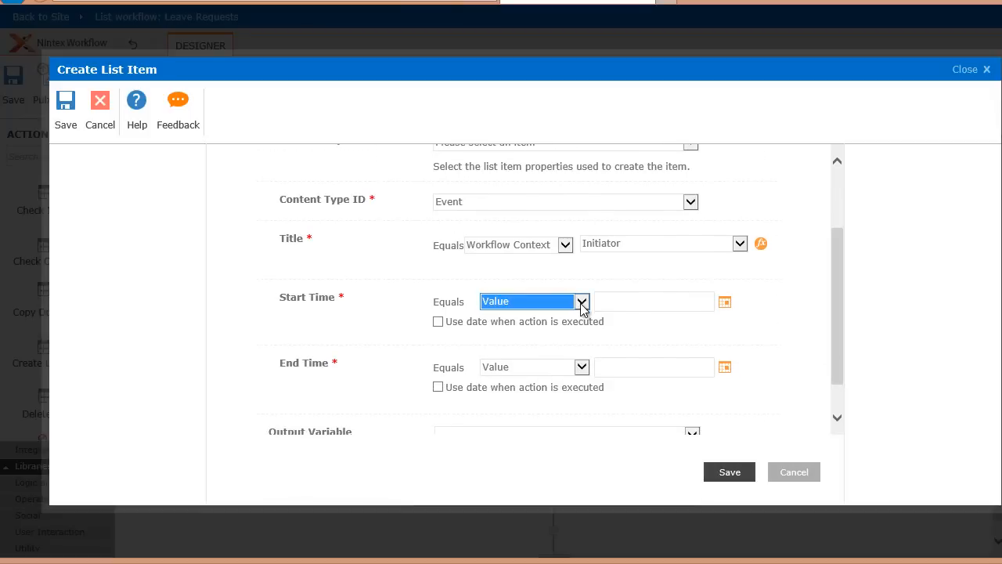
click(565, 326)
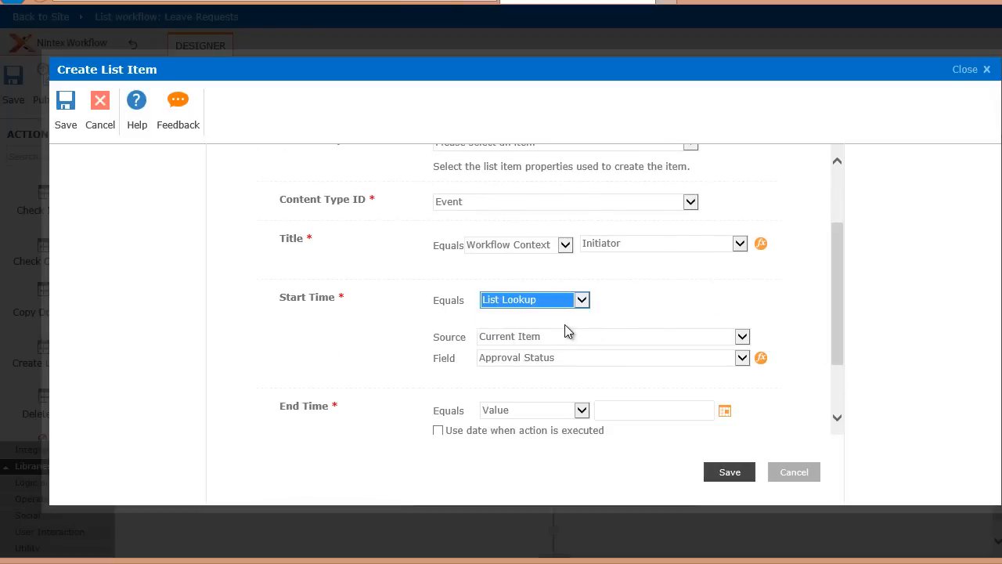
click(620, 368)
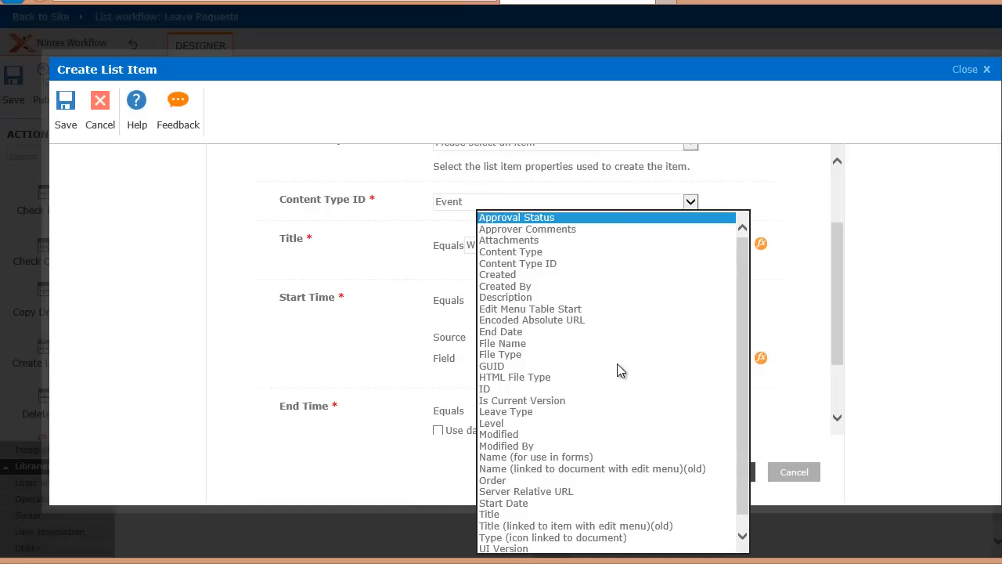
click(550, 503)
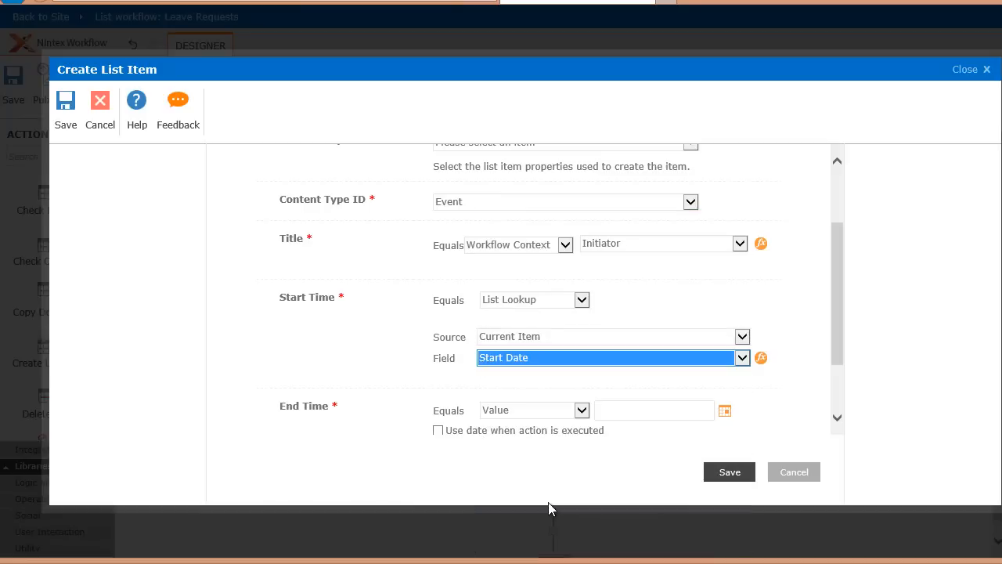
- Set the End Time to a List Lookup of the current item's End Date field and save the action
click(581, 410)
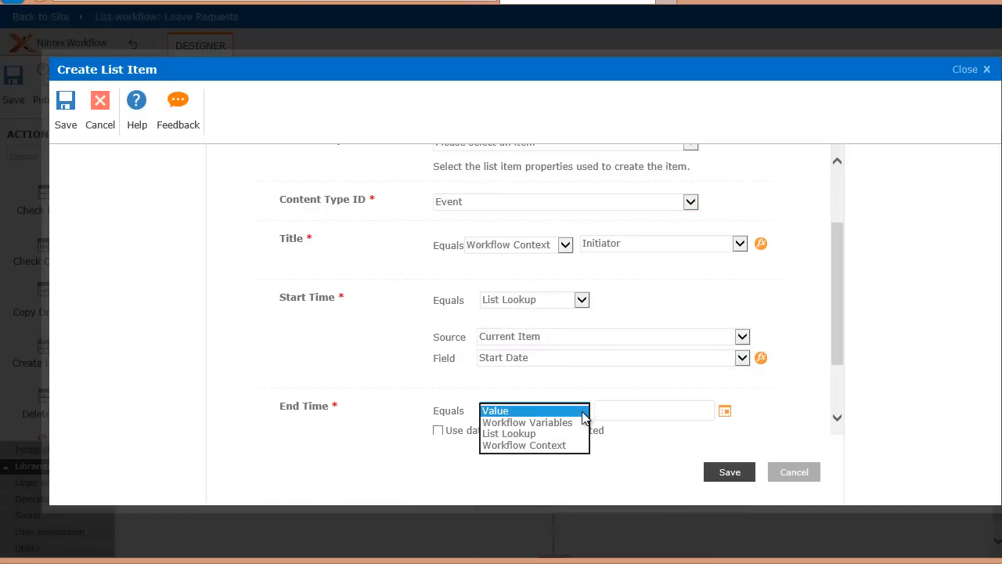
click(577, 433)
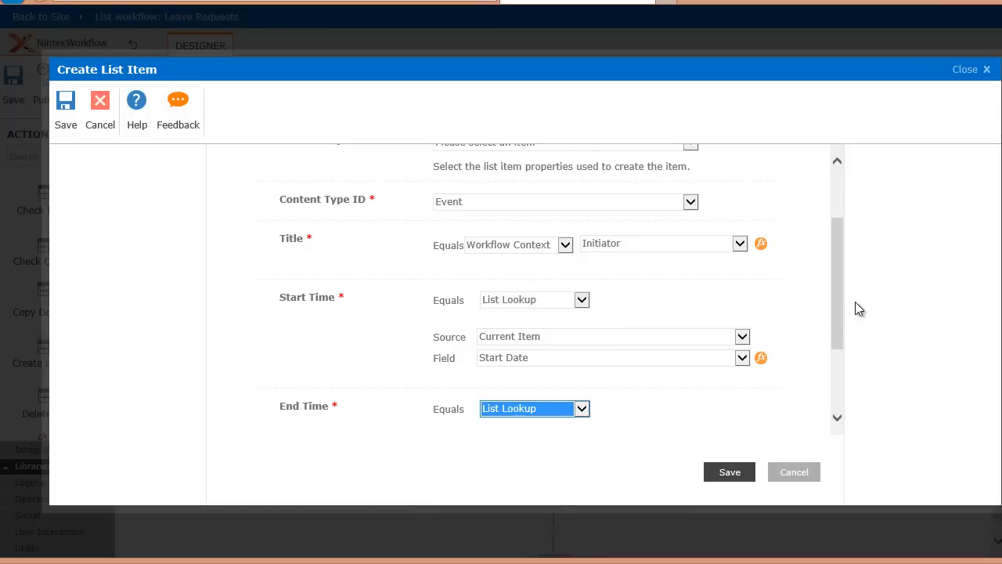
drag(834, 327, 837, 318)
click(818, 319)
scroll(835, 352, down, 3)
click(636, 337)
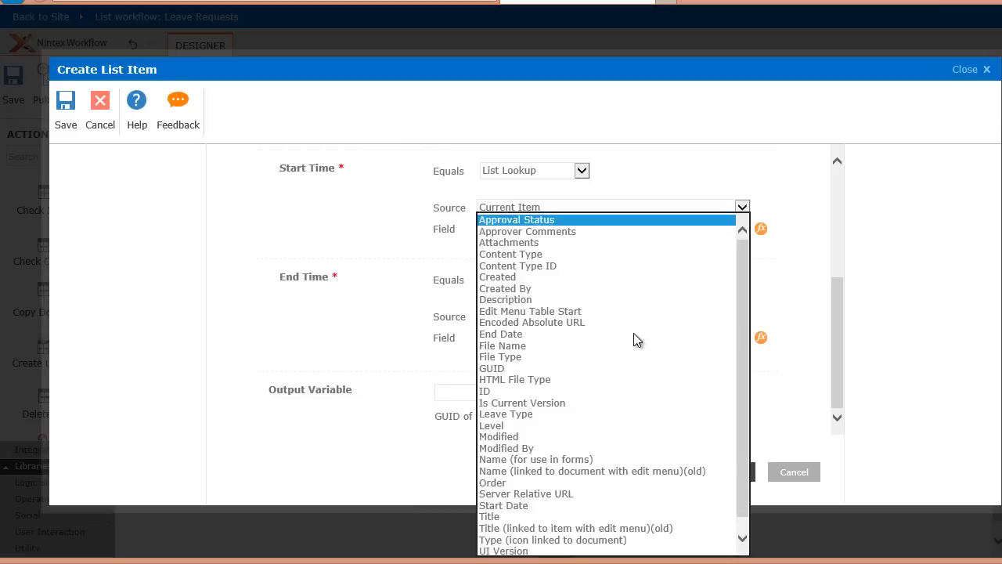
click(597, 325)
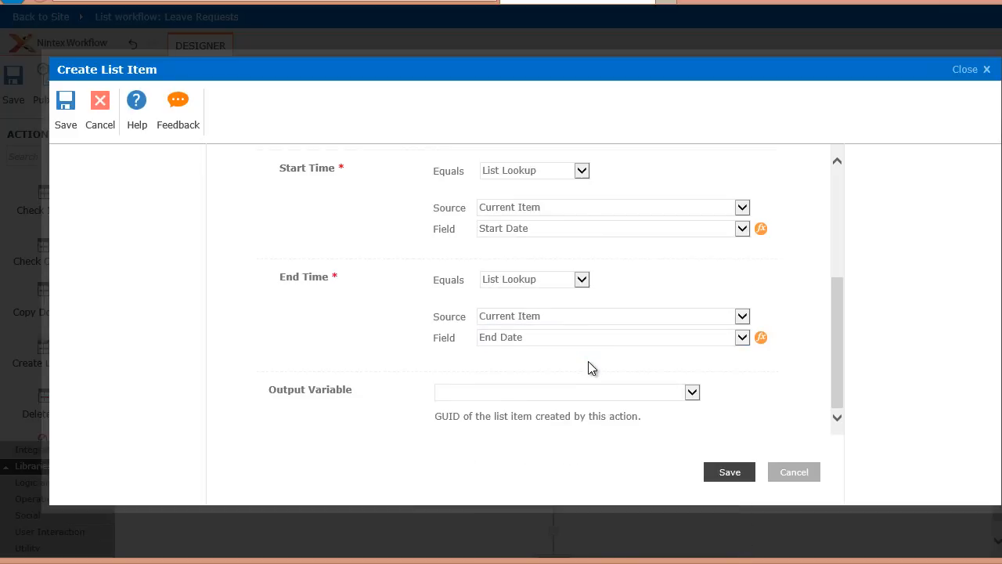
click(721, 473)
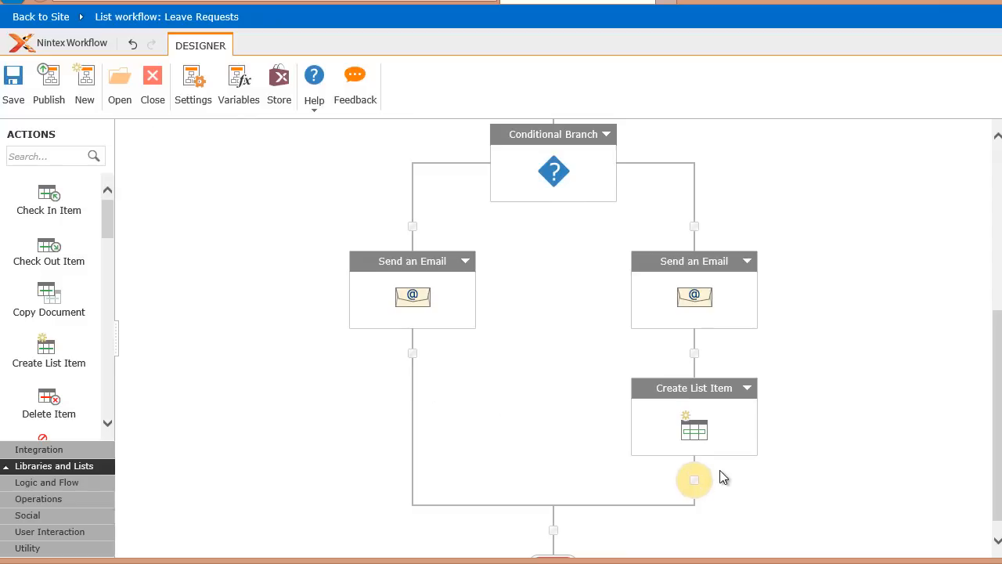
- Open the workflow's publish settings and name the workflow "Leave request workflow"
click(55, 98)
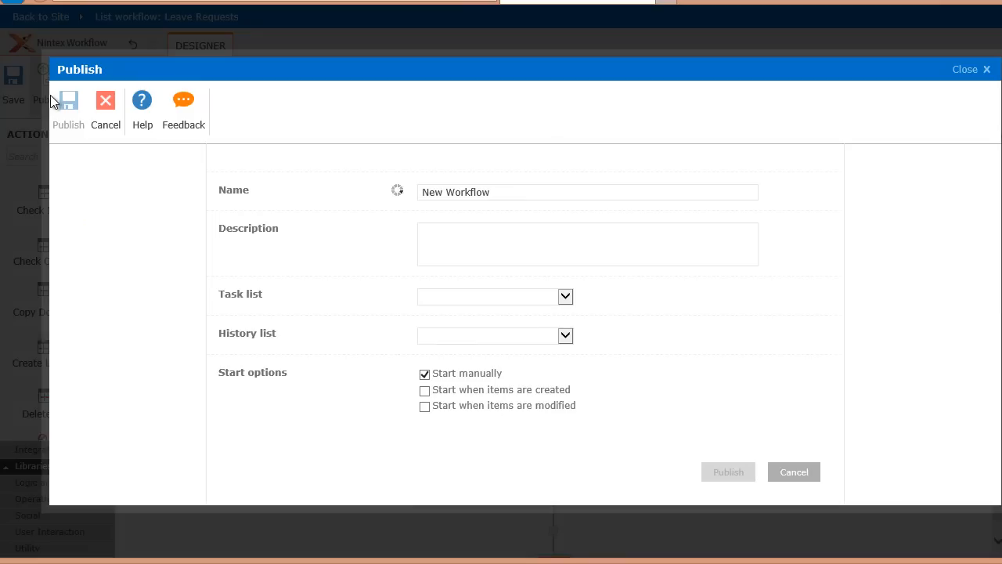
click(529, 191)
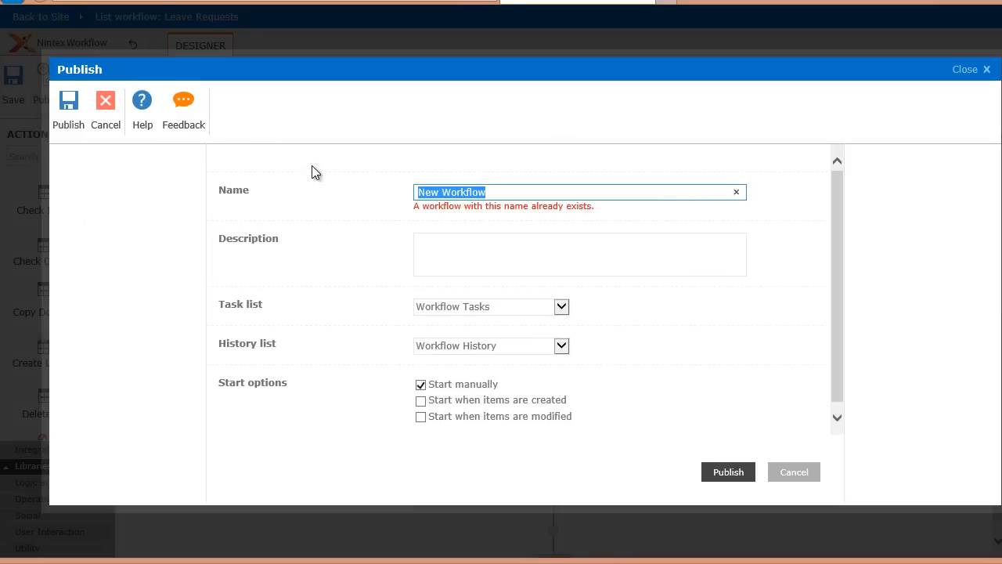
key(BackSpace)
text(Leave )
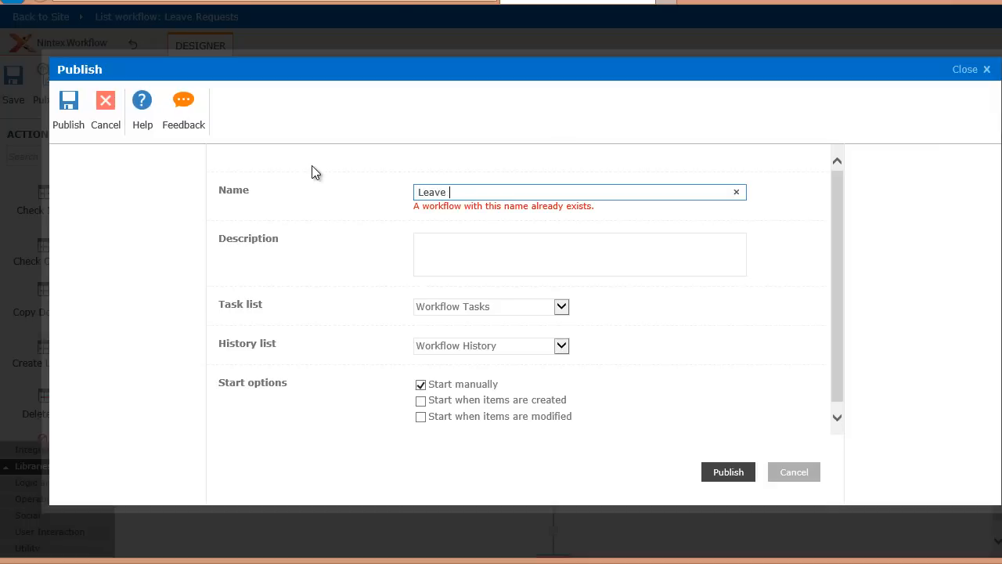
text(request workflow)
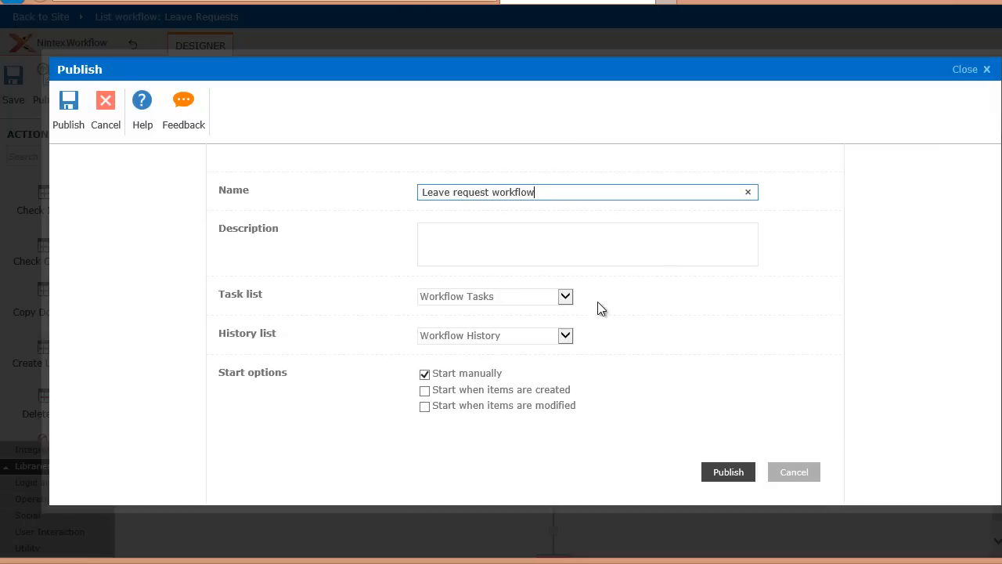
- Enable starting the workflow when items are created and publish it
click(426, 390)
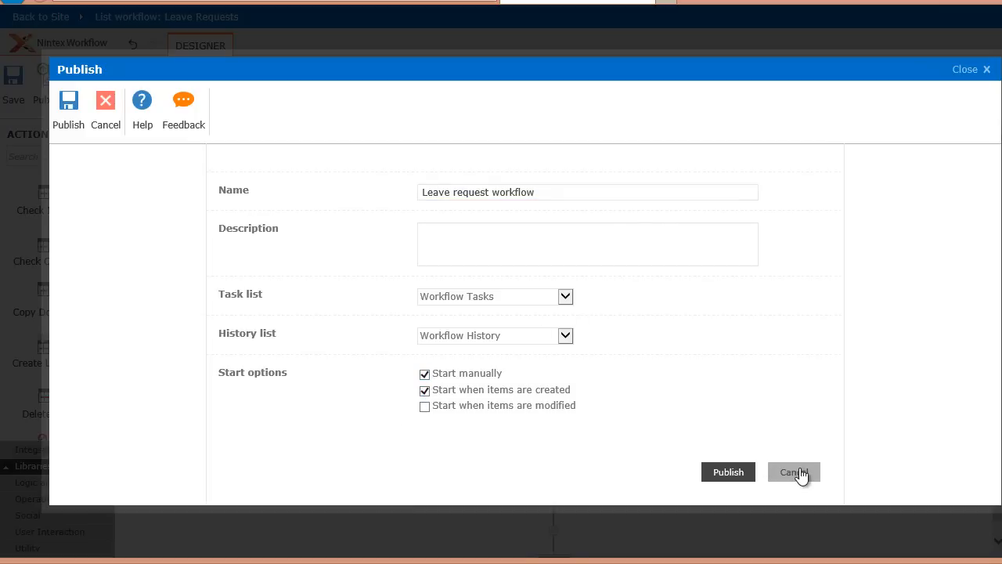
click(744, 474)
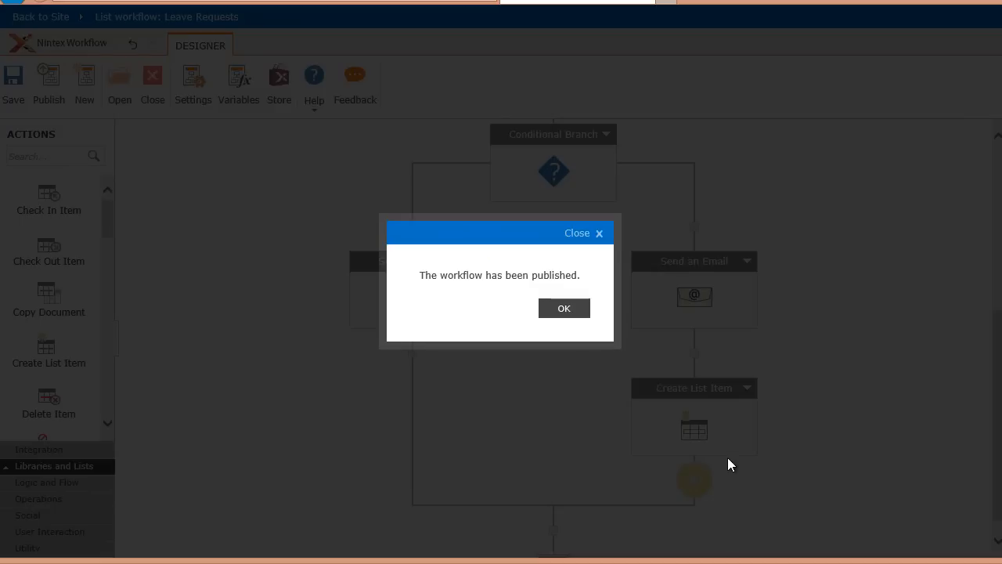
click(564, 308)
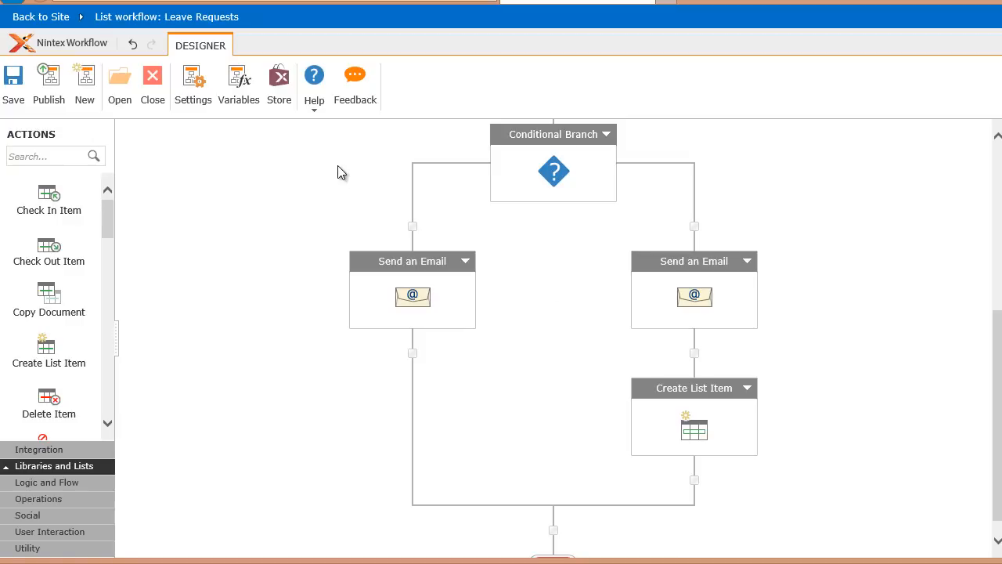
- Close the workflow designer and start a new Leave Requests item titled with the requester's first name followed by "- Leave"
click(153, 96)
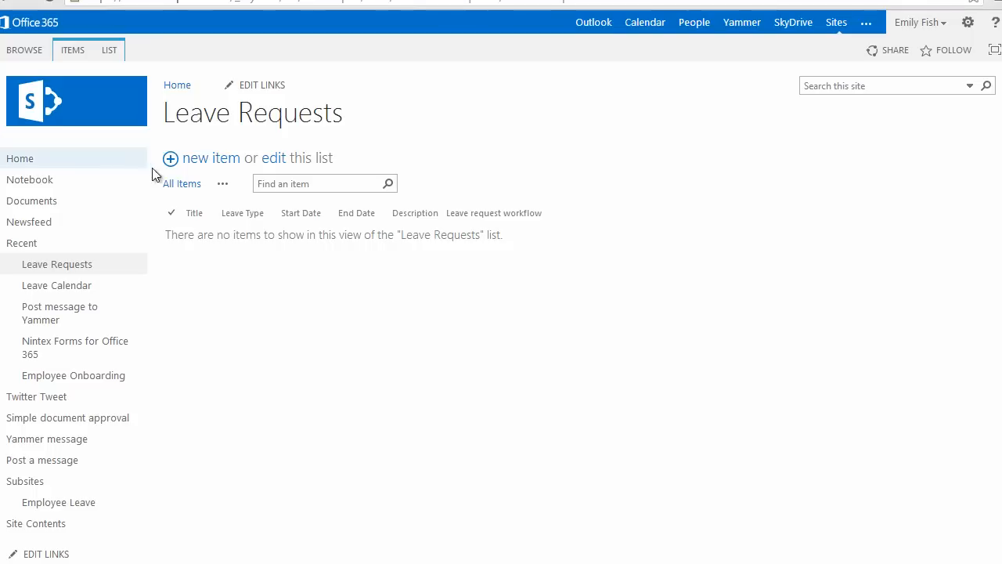
click(192, 167)
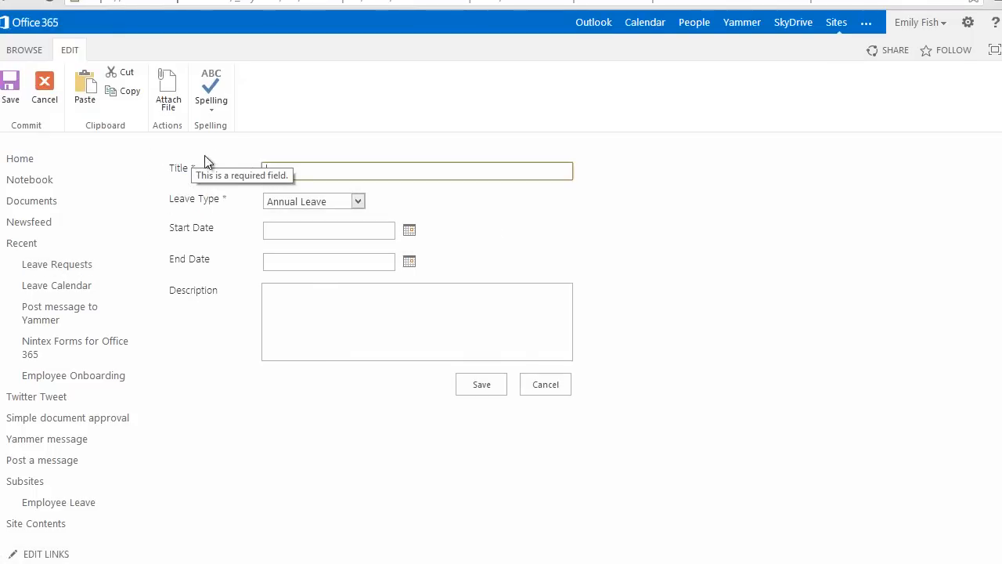
text(Emily - Leave)
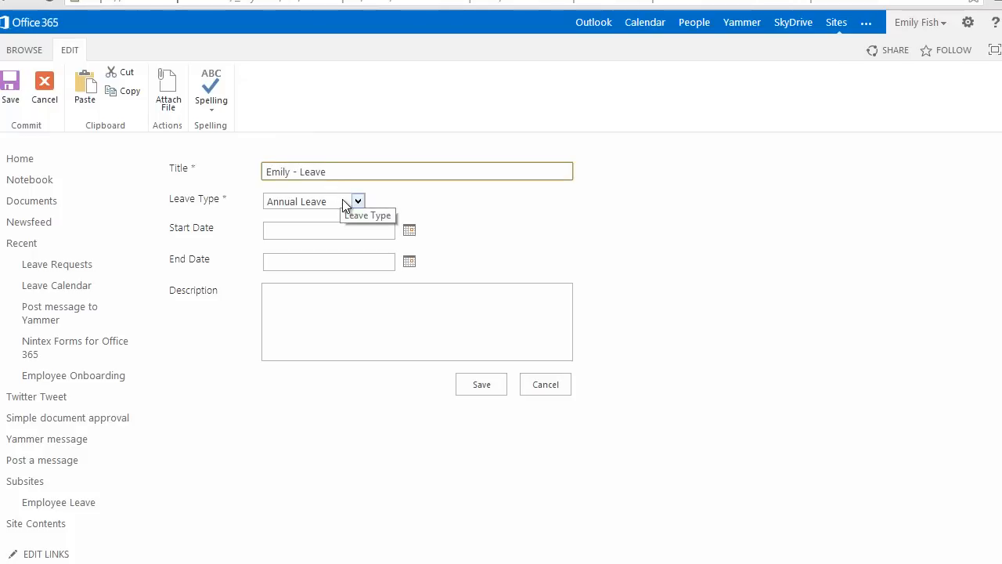
- Set the leave request's start date to 11/25/2013 and end date to 11/28/2013, and save the item
click(410, 235)
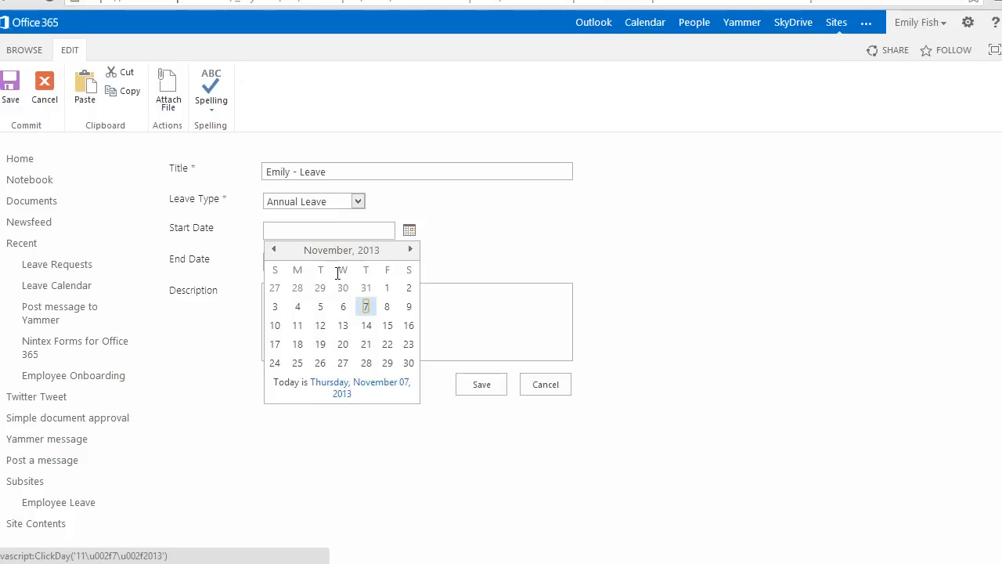
click(297, 363)
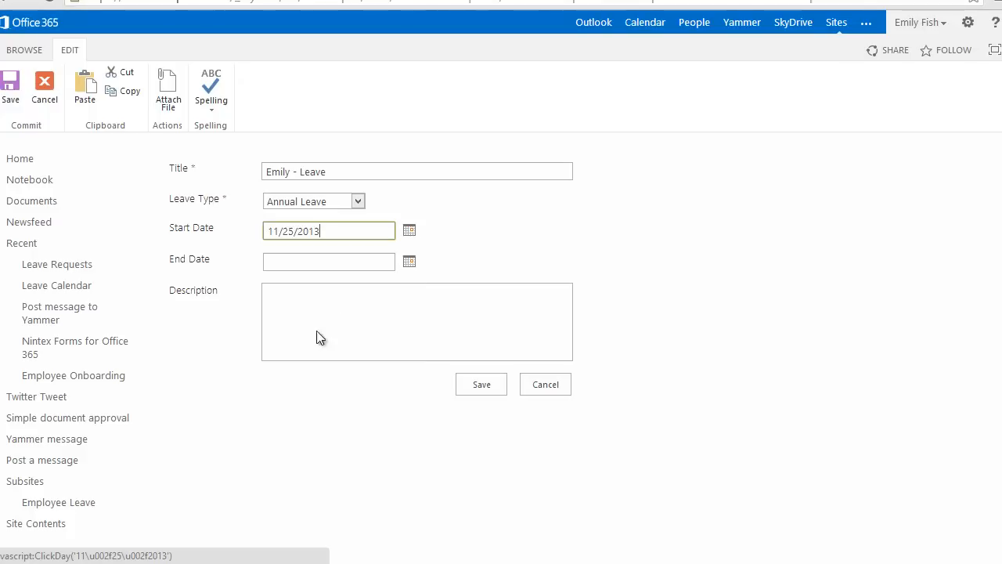
click(409, 265)
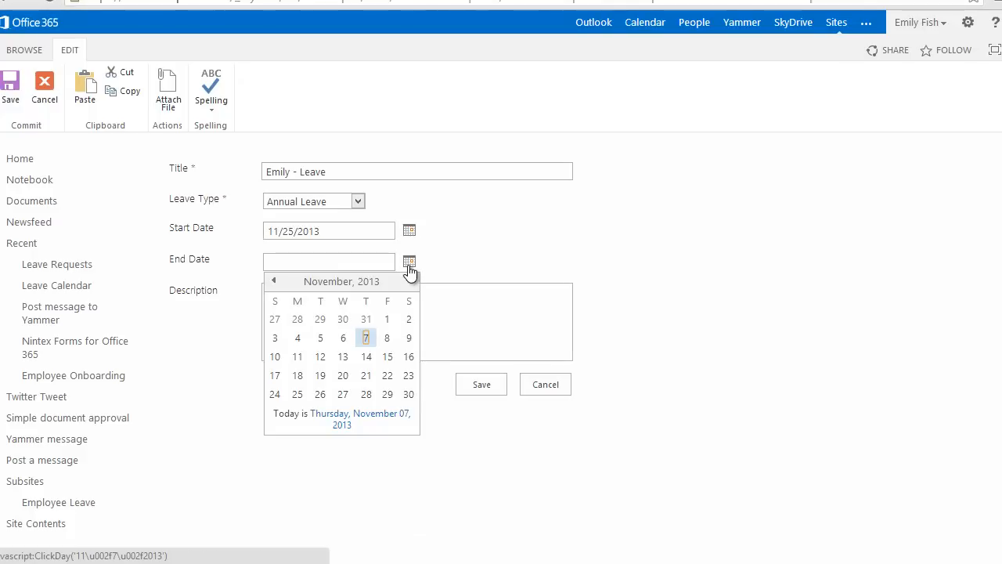
click(367, 393)
click(473, 390)
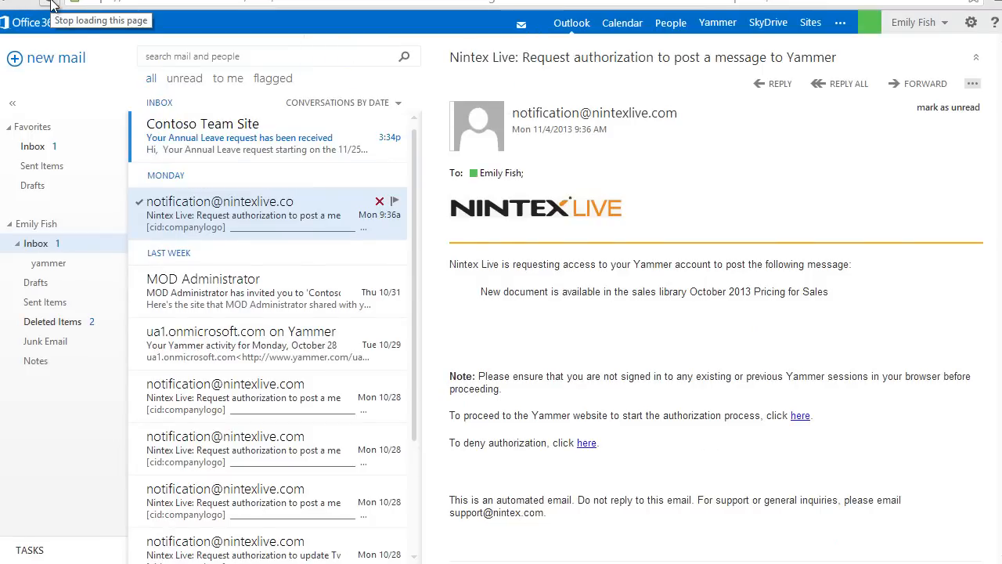
- Open the "Your Annual Leave request has been received" email in the requester's inbox, and switch to the approver's Outlook inbox
click(266, 121)
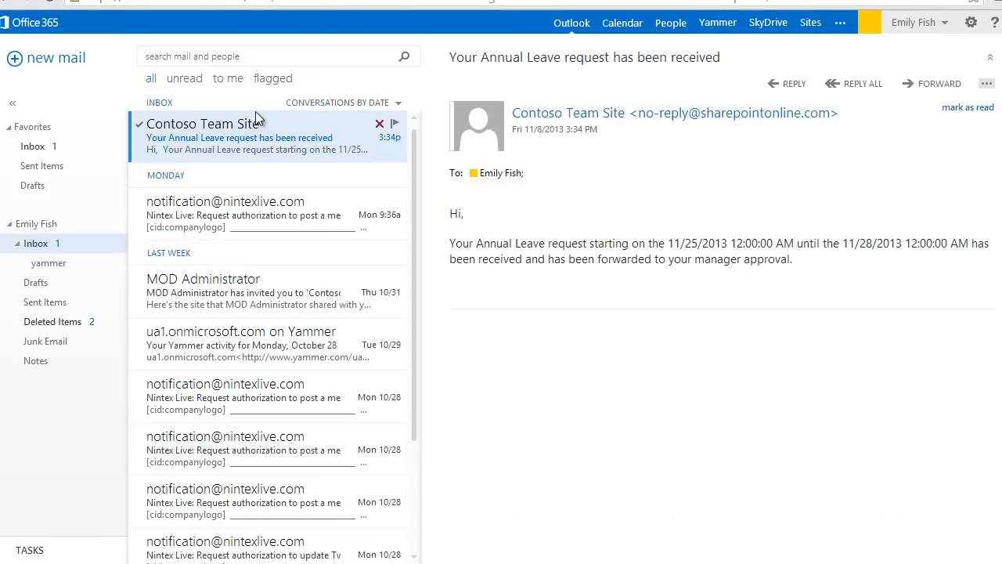
mouse_move(0, 22)
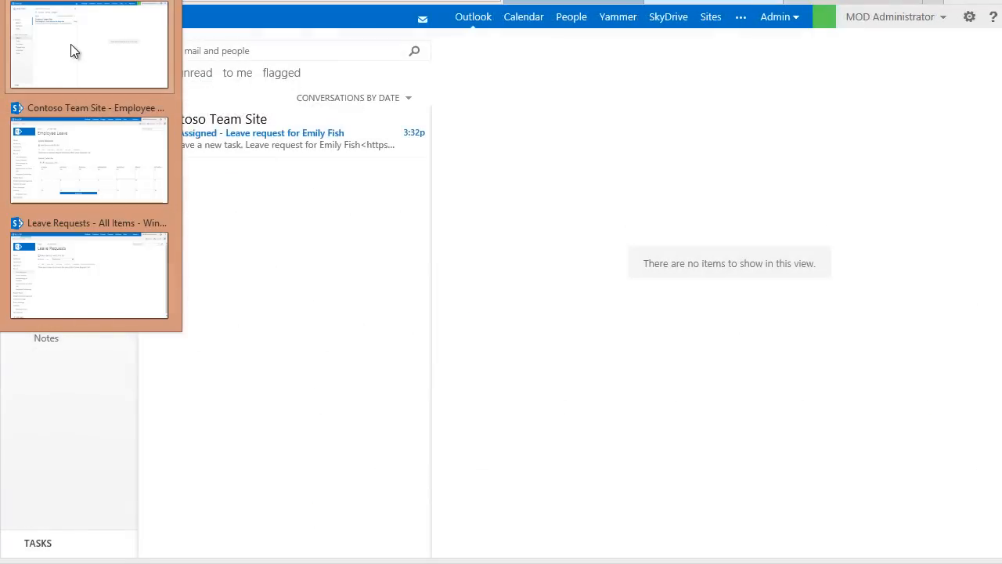
click(71, 51)
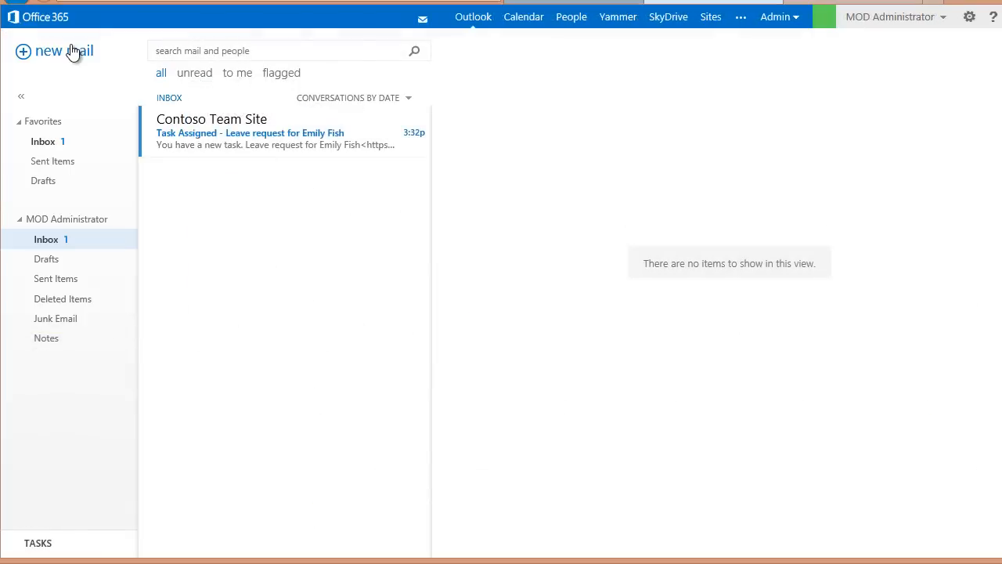
- Open the leave request task from the "Task Assigned" email, edit it and mark it as Approved
click(258, 148)
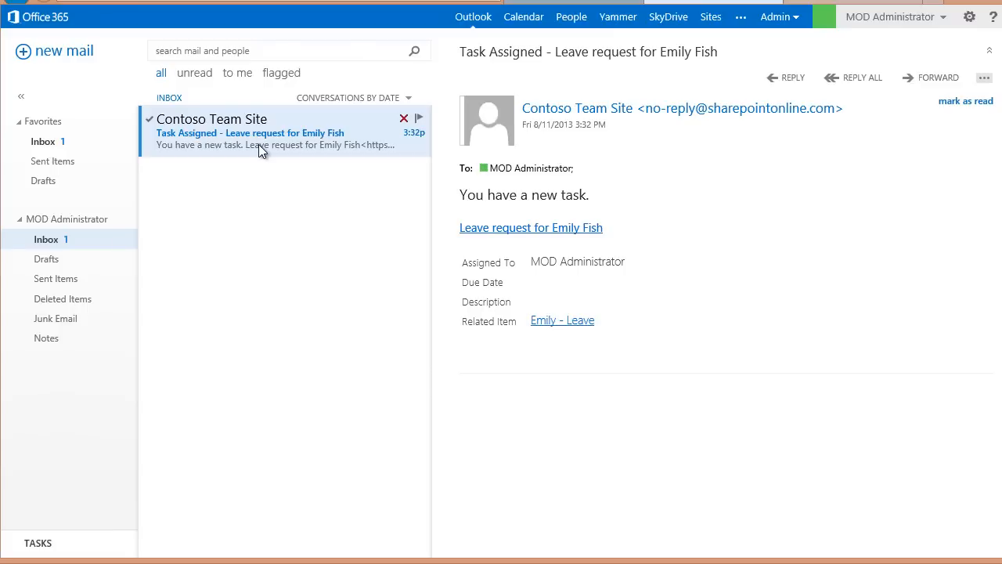
click(485, 230)
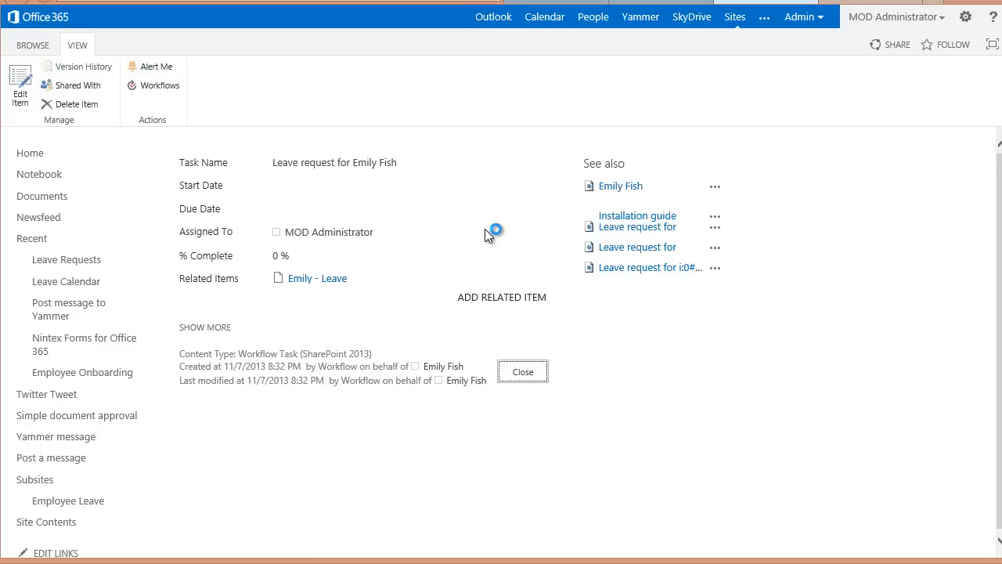
click(26, 94)
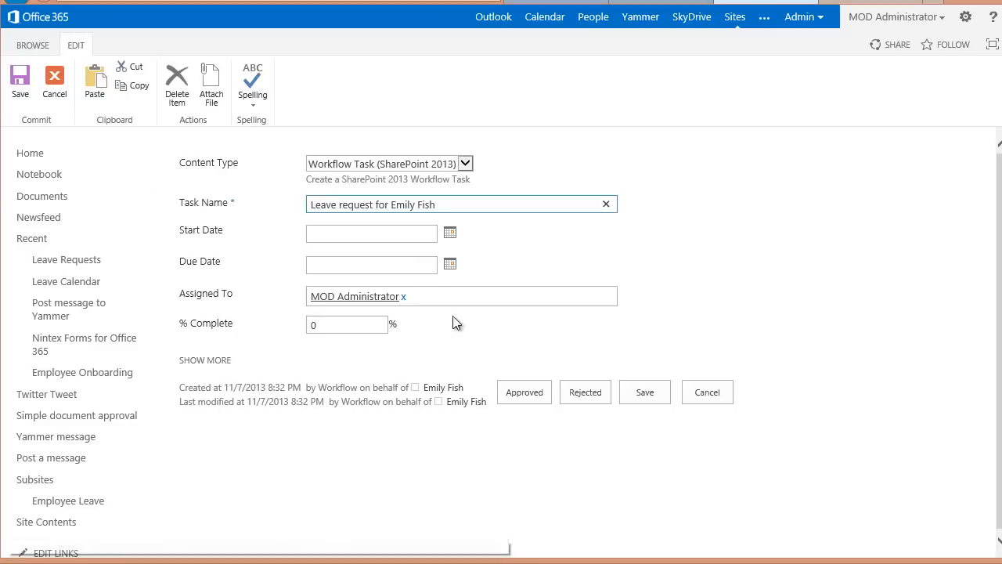
click(516, 392)
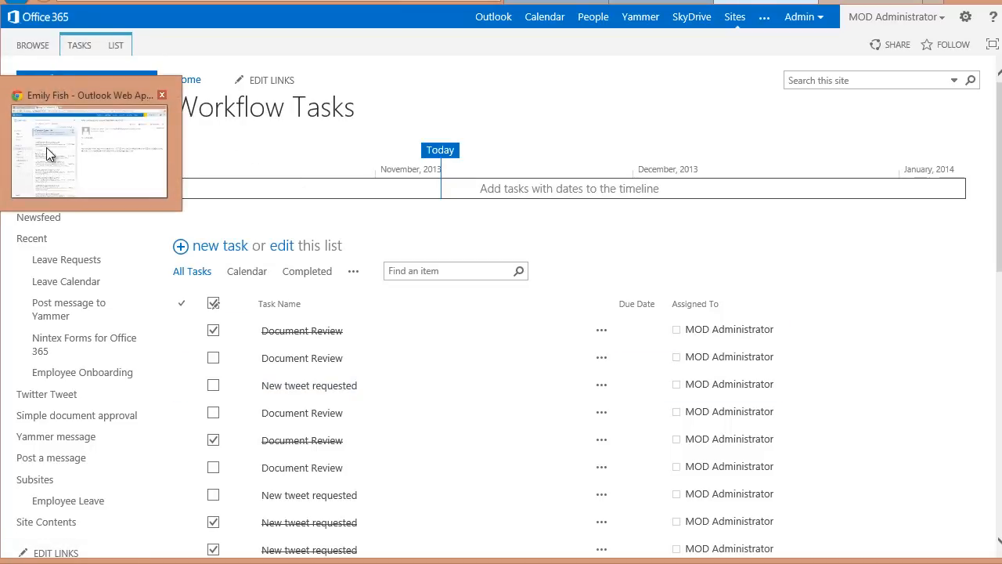
- Check the requester's inbox for the approval email, and switch to the Employee Leave site to view the November 2013 Leave Calendar
click(59, 154)
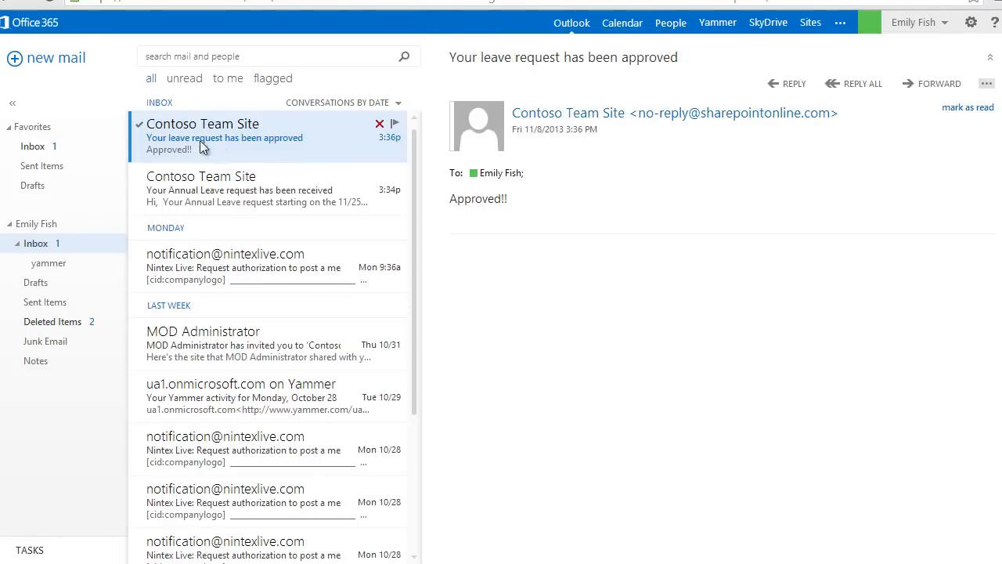
mouse_move(0, 62)
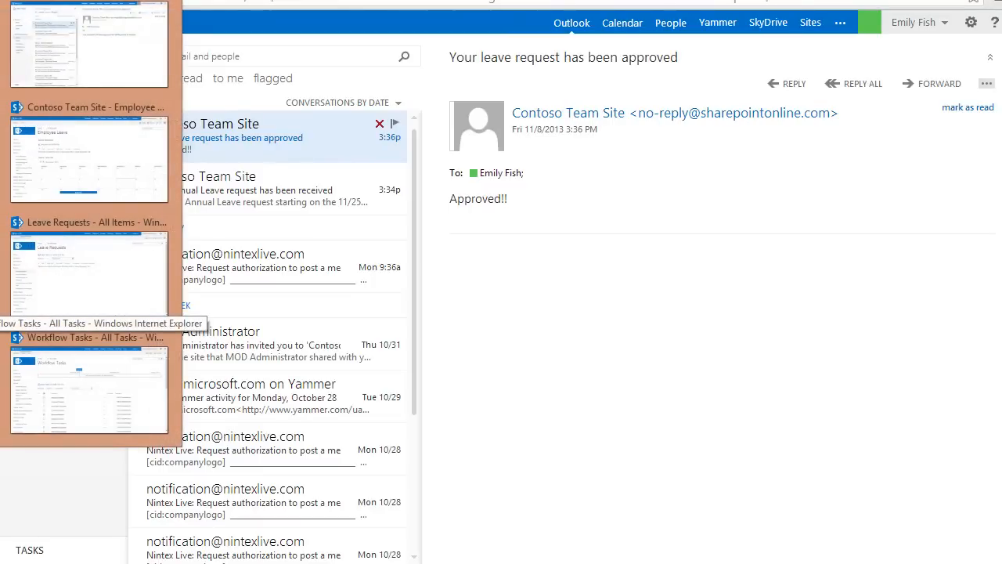
click(67, 179)
scroll(996, 294, down, 1)
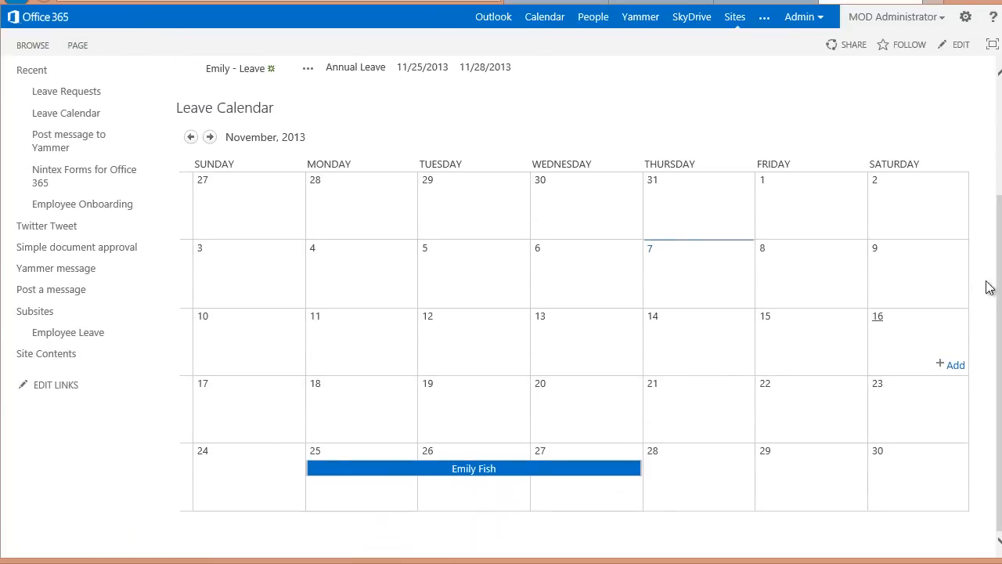